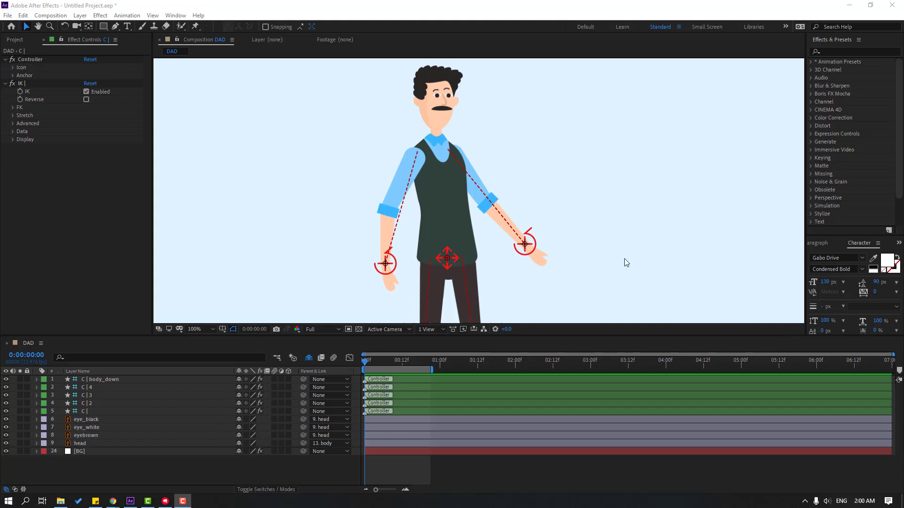
- Try out the finished rig's left hand and waist controllers by moving and rotating them, and undo the pose changes
left_click(520, 238)
left_click(357, 247)
left_click_drag(360, 247, 389, 264)
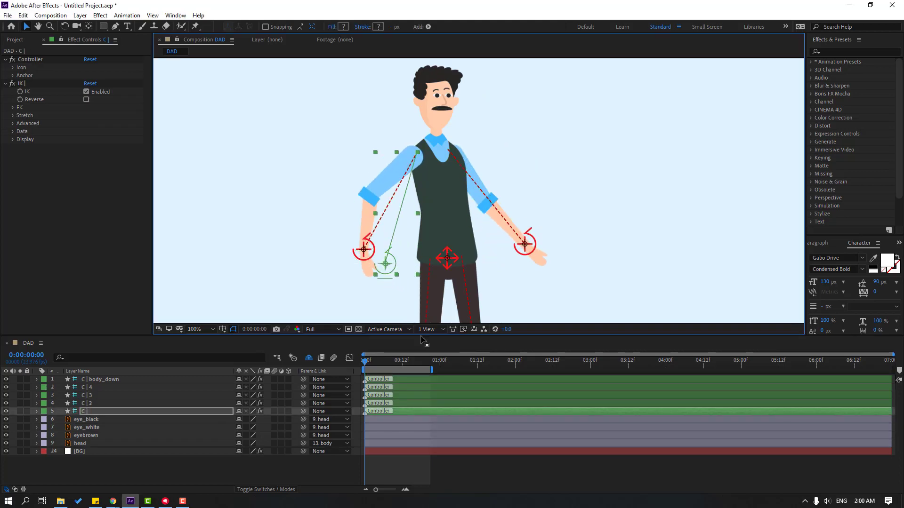
left_click(448, 258)
left_click(65, 27)
mouse_move(449, 256)
left_mouse_down()
mouse_move(471, 264)
mouse_move(440, 259)
left_mouse_up()
key("ctrl+z")
left_click(26, 27)
key("ctrl+z")
- Try out the rig's leg and upper-body poses by moving the feet controllers, undoing the trial moves
left_click_drag(518, 306, 520, 111)
left_click_drag(531, 212, 511, 236)
left_click(513, 237)
left_click_drag(476, 298, 588, 278)
key("ctrl+z")
left_click_drag(398, 298, 269, 280)
key("ctrl+z")
left_click_drag(431, 86, 496, 96)
left_click_drag(475, 296, 613, 231)
left_click_drag(398, 298, 423, 250)
scroll(565, 177, "down", 1)
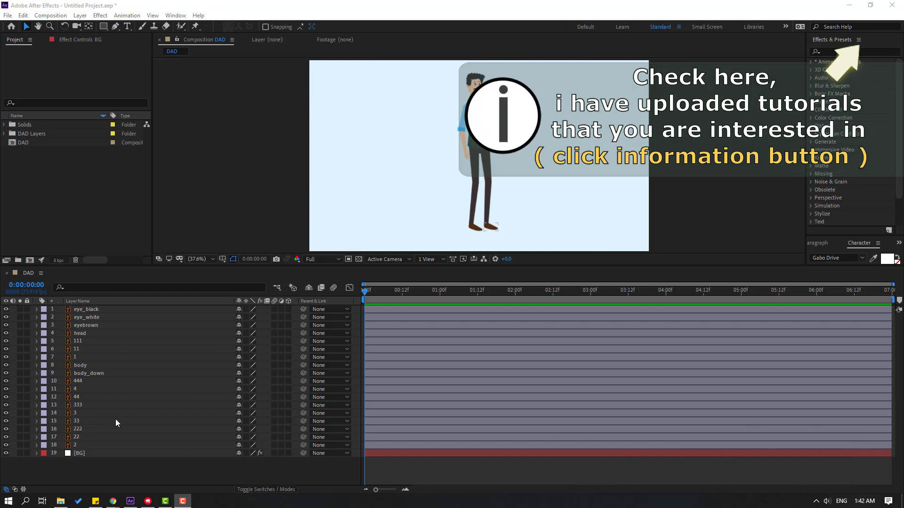
- Isolate the hand layer 2, move its anchor point to the wrist, and show all layers again
scroll(424, 117, "up", 5)
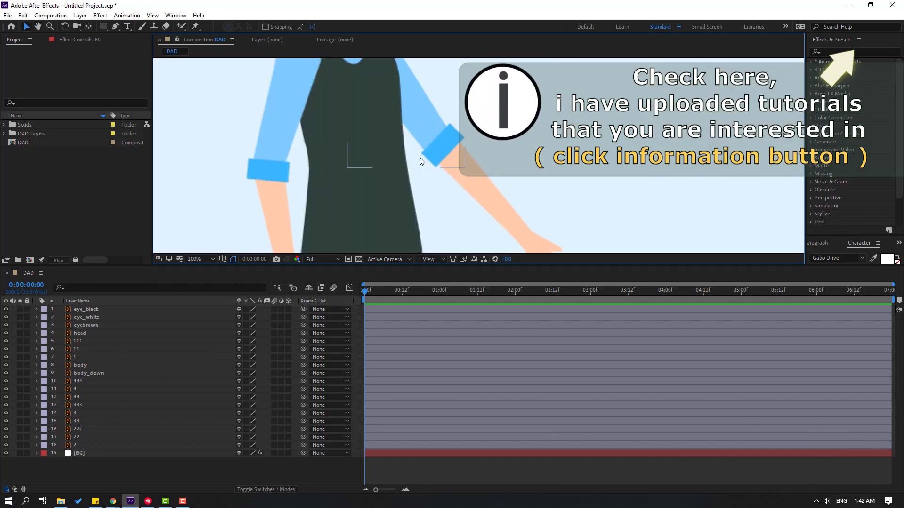
left_click(89, 357)
left_click(85, 445)
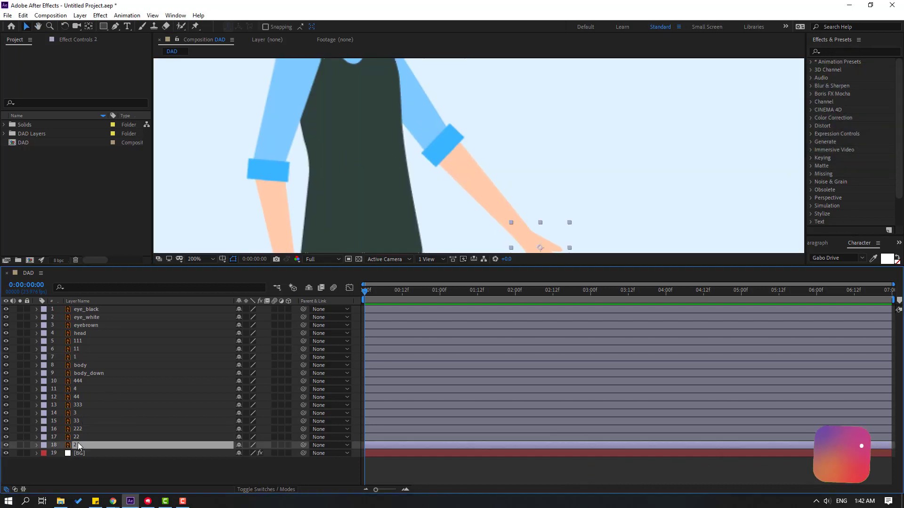
left_click_drag(518, 246, 453, 160)
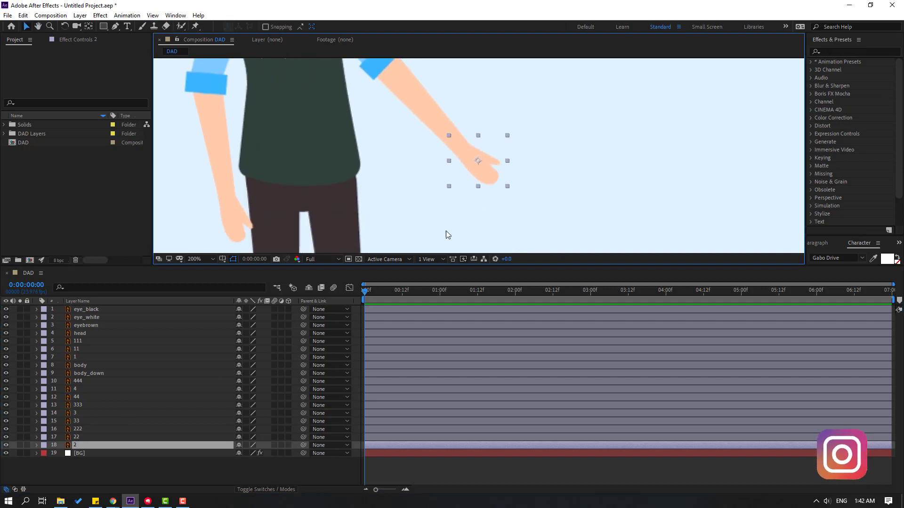
left_click(19, 445)
scroll(474, 154, "up", 2)
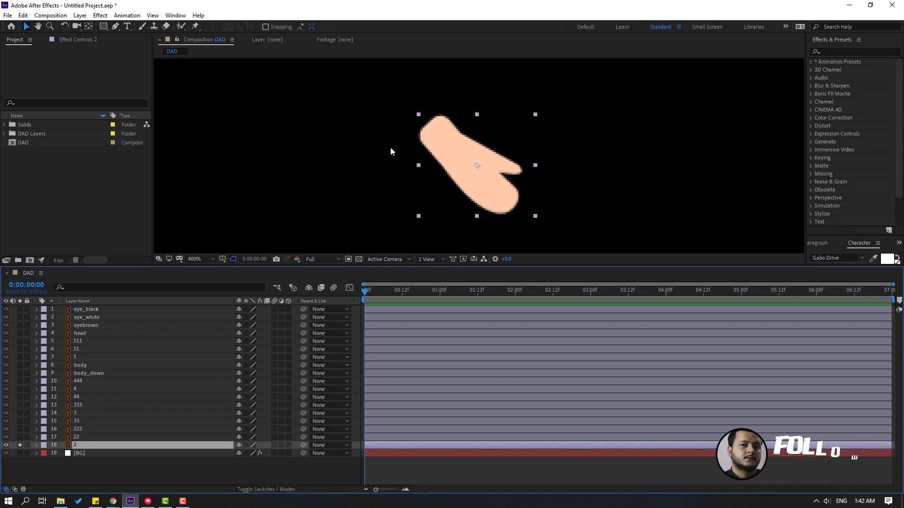
left_click(91, 27)
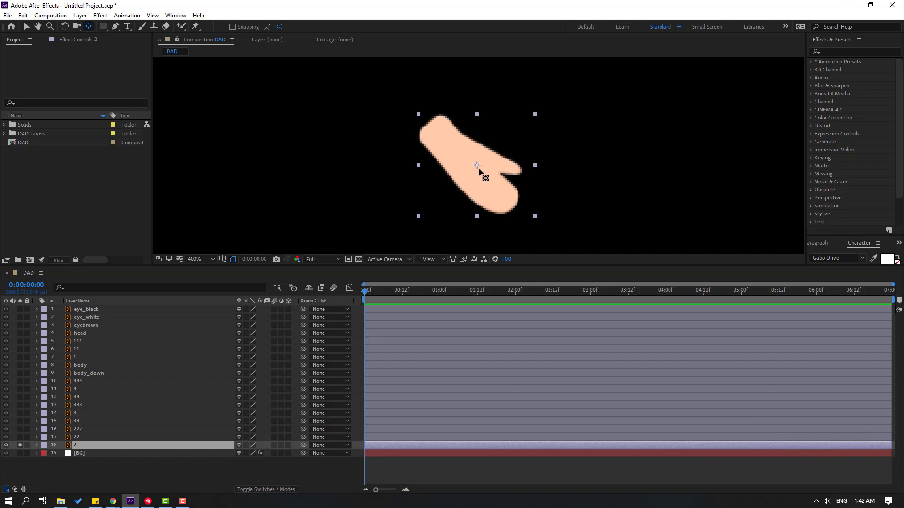
left_click_drag(477, 165, 438, 131)
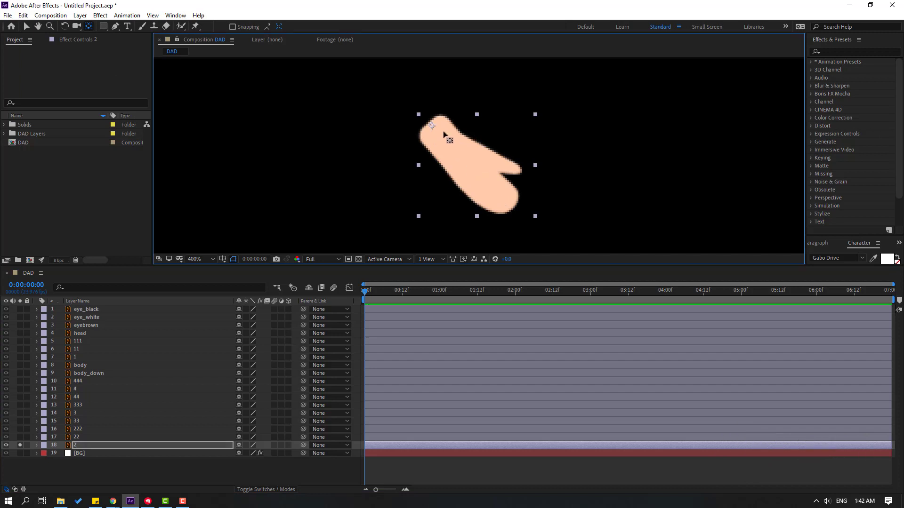
key("v")
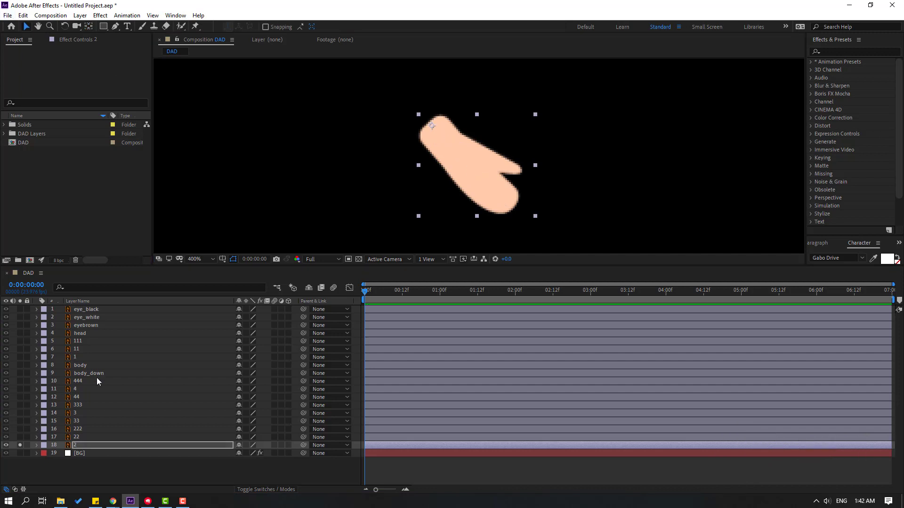
left_click(19, 445)
- Isolate the forearm layer 22, move its anchor point to the elbow end, and show all layers again
left_click(80, 438)
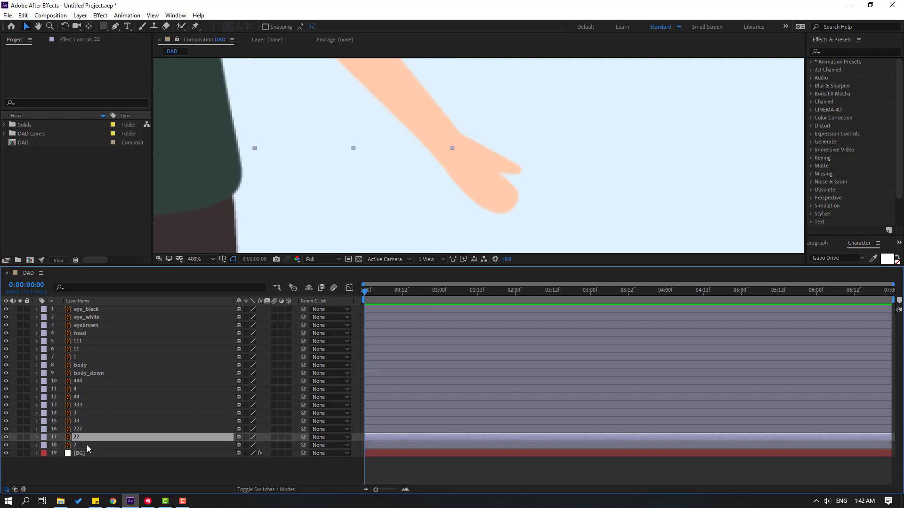
left_click(20, 437)
scroll(538, 196, "down", 2)
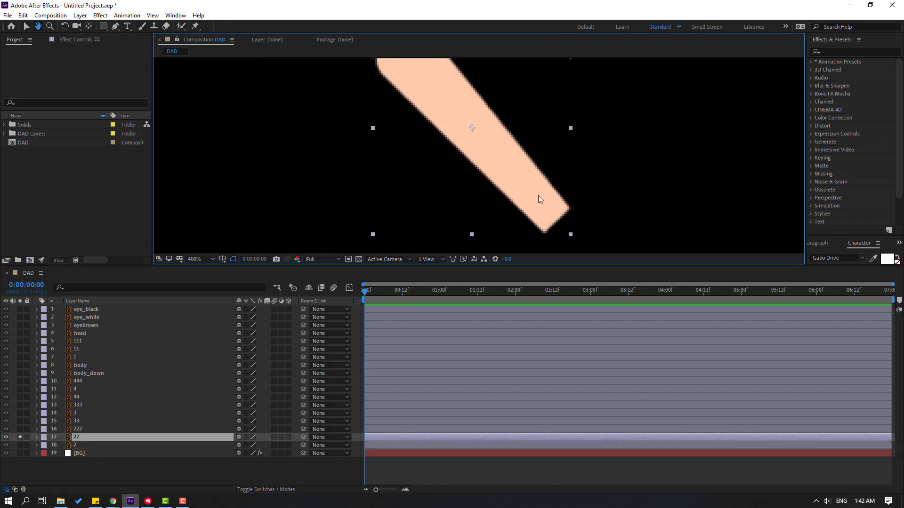
left_click(89, 27)
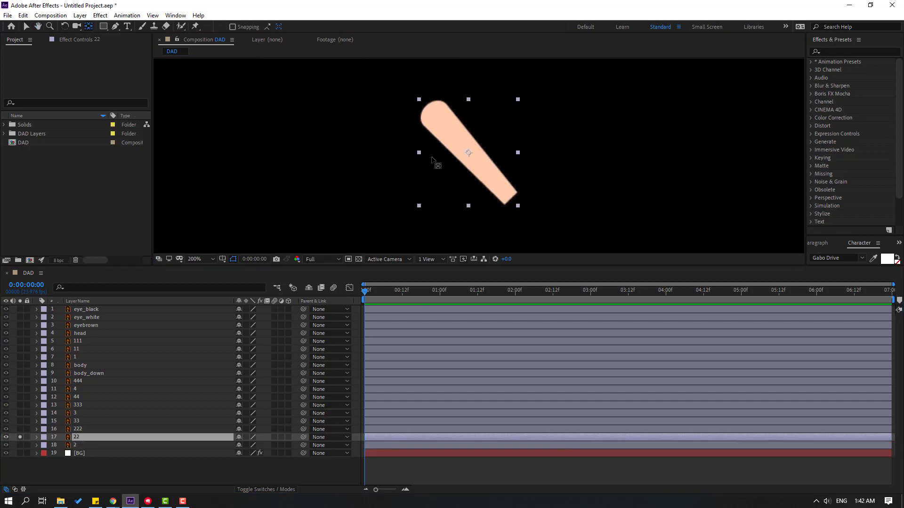
left_click_drag(469, 153, 458, 138)
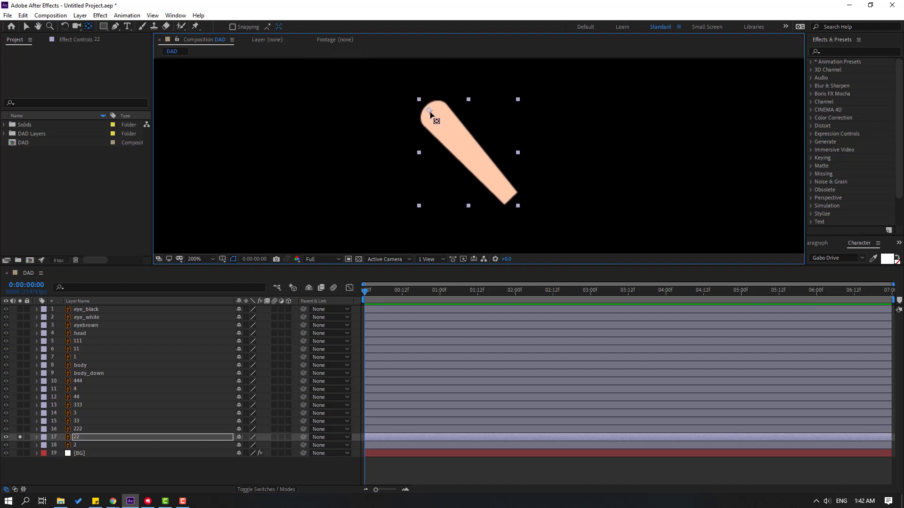
left_click(26, 27)
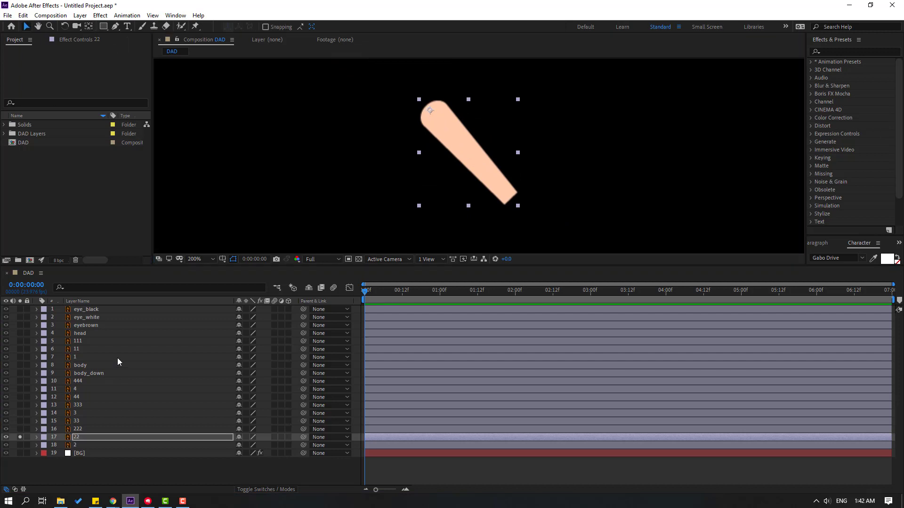
left_click(20, 437)
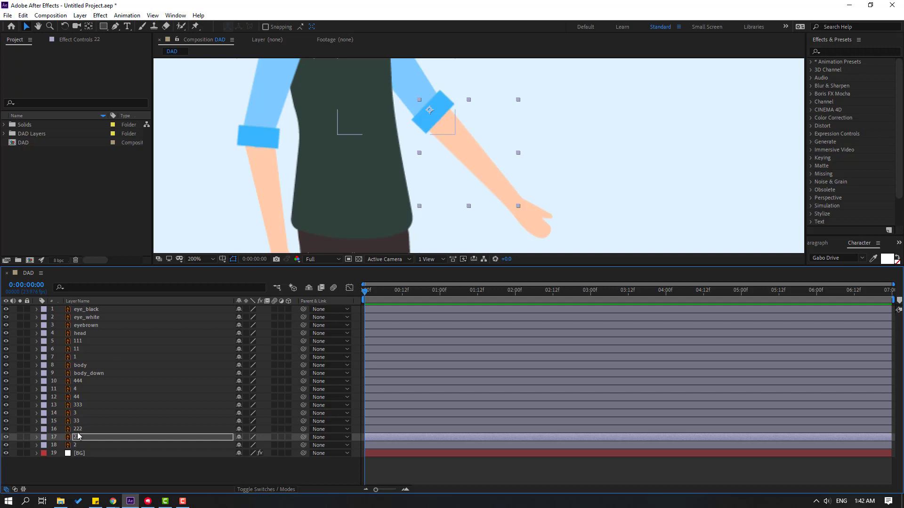
- Isolate the upper-arm layer 222, move its anchor point to the shoulder end, and show all layers again
left_click(81, 429)
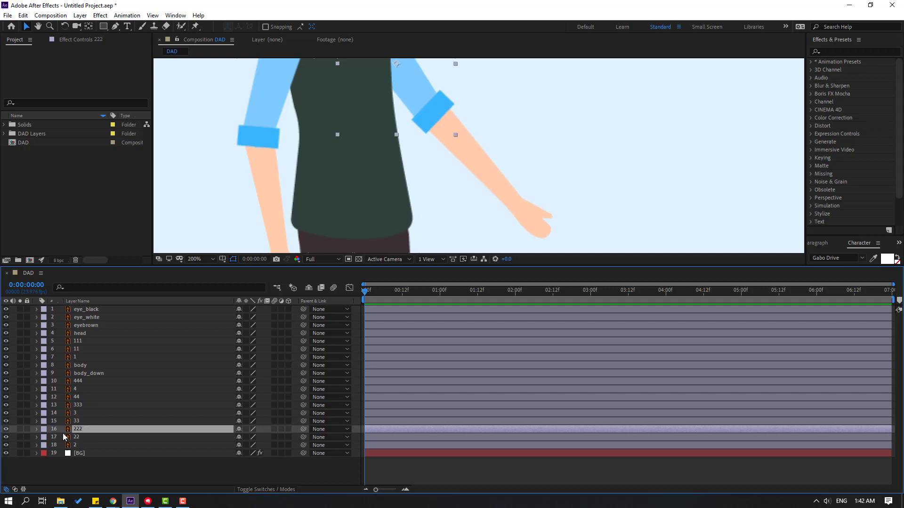
left_click(20, 430)
left_click_drag(452, 119, 474, 204)
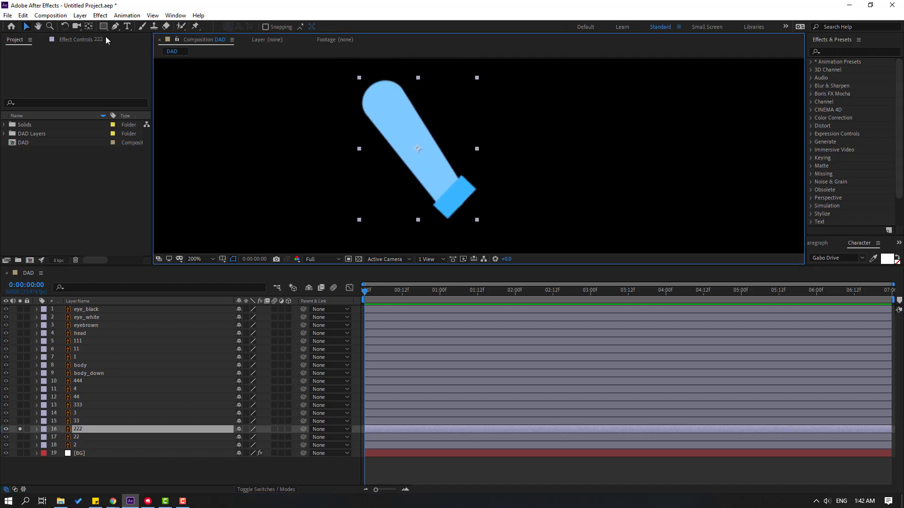
left_click(88, 26)
left_click_drag(419, 149, 377, 91)
left_click(26, 26)
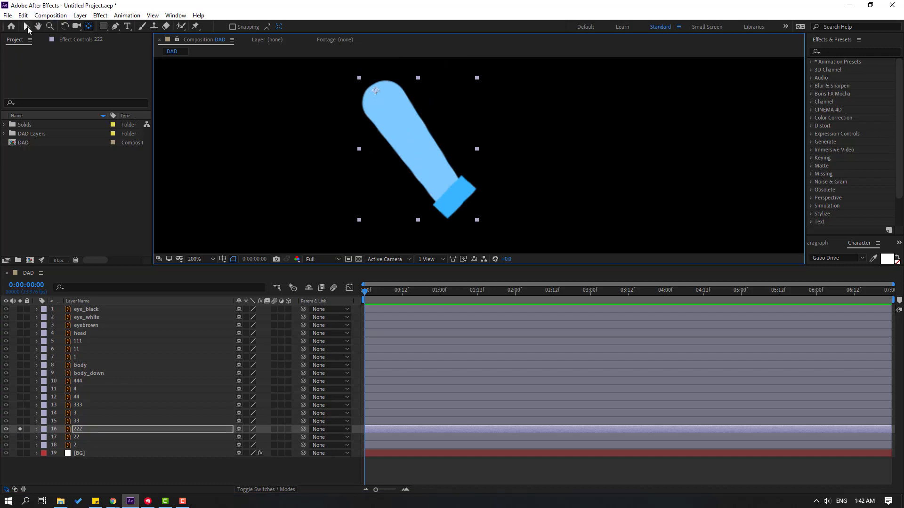
left_click(20, 429)
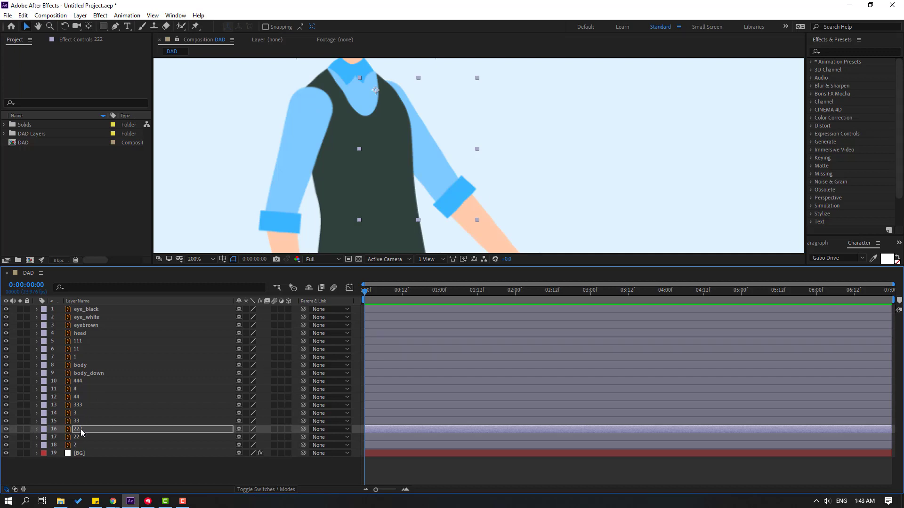
- Solo the three arm layers 222, 22 and 2 together so only that arm is displayed
left_click(80, 428)
left_click(80, 437, "ctrl")
left_click(80, 444, "ctrl")
left_click_drag(433, 166, 407, 138)
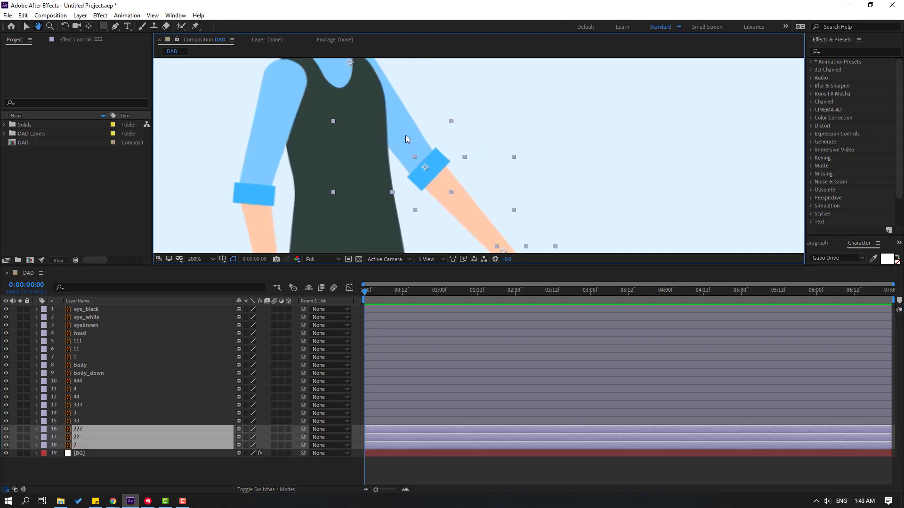
left_click(20, 445)
key("comma")
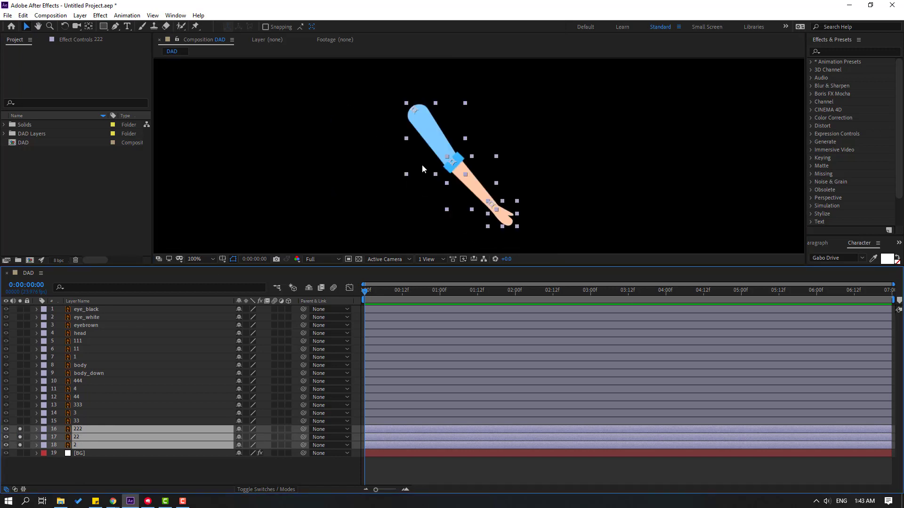
left_click(123, 473)
- Parent layer 2 to 22, 22 to 222 and 222 to body, turning off the arm layers' solo
left_click(92, 446)
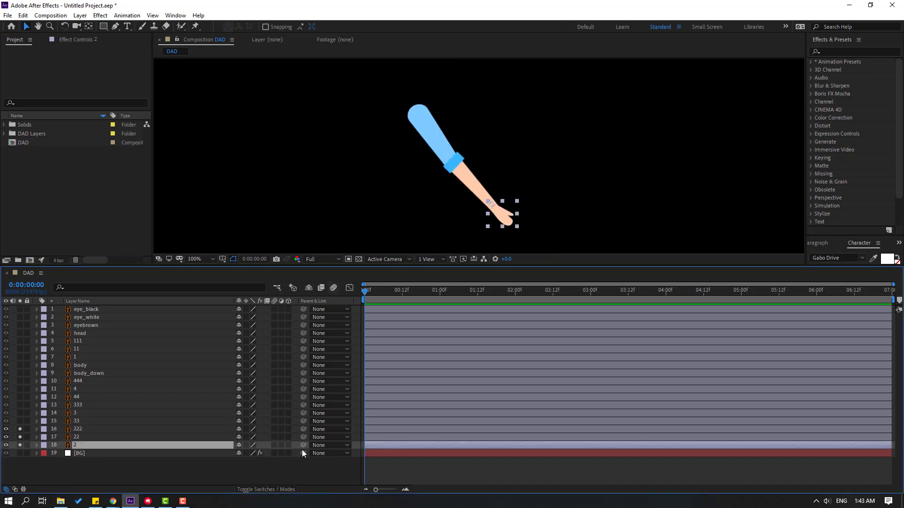
left_click_drag(302, 445, 82, 437)
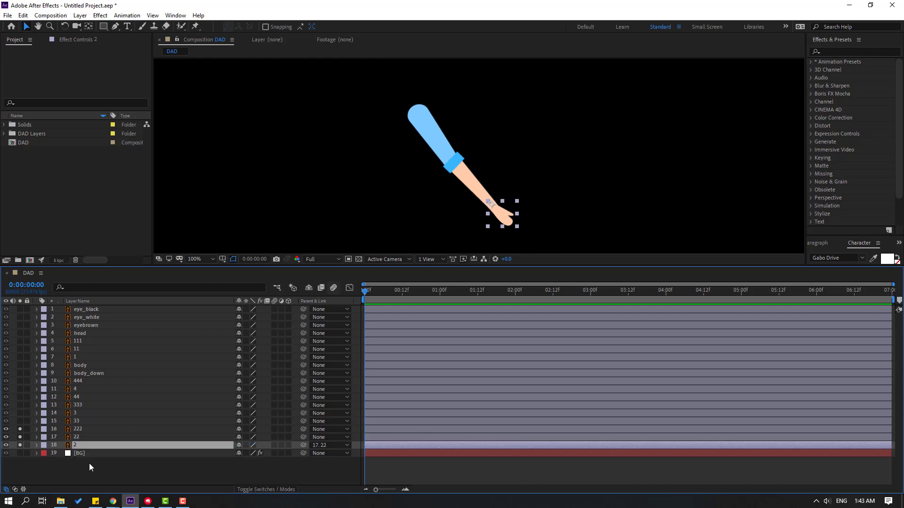
left_click(77, 438)
left_click_drag(303, 437, 85, 430)
left_click_drag(19, 431, 19, 447)
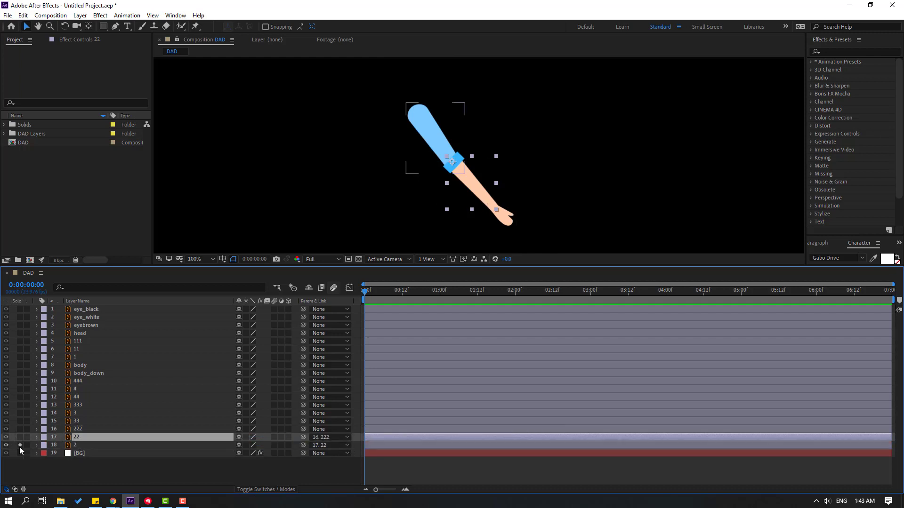
left_click(79, 431)
left_click_drag(301, 431, 81, 366)
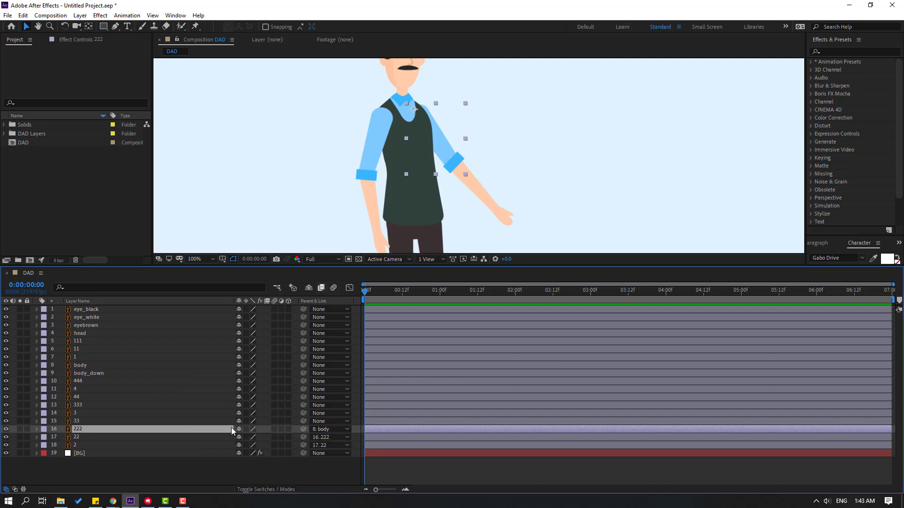
- Try rotating the upper-arm layer 222 to test the arm's parenting, and undo the rotation
key("r")
mouse_move(253, 437)
left_mouse_down()
mouse_move(238, 437)
mouse_move(260, 440)
left_mouse_up()
key("ctrl+z")
left_click(38, 429)
- Isolate the other hand's layer 1, move its anchor point to the wrist, and show all layers again
left_click(77, 357)
left_click_drag(414, 198, 420, 166)
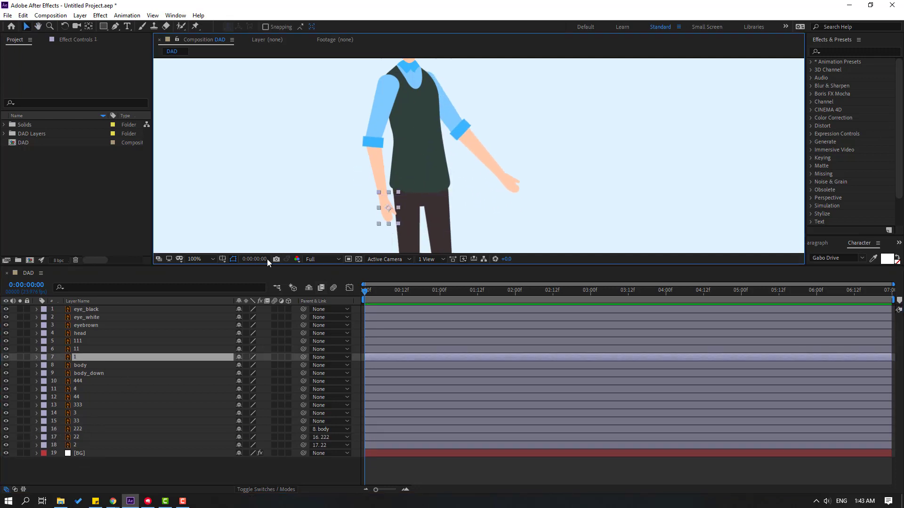
left_click(20, 357)
scroll(338, 223, "up", 1)
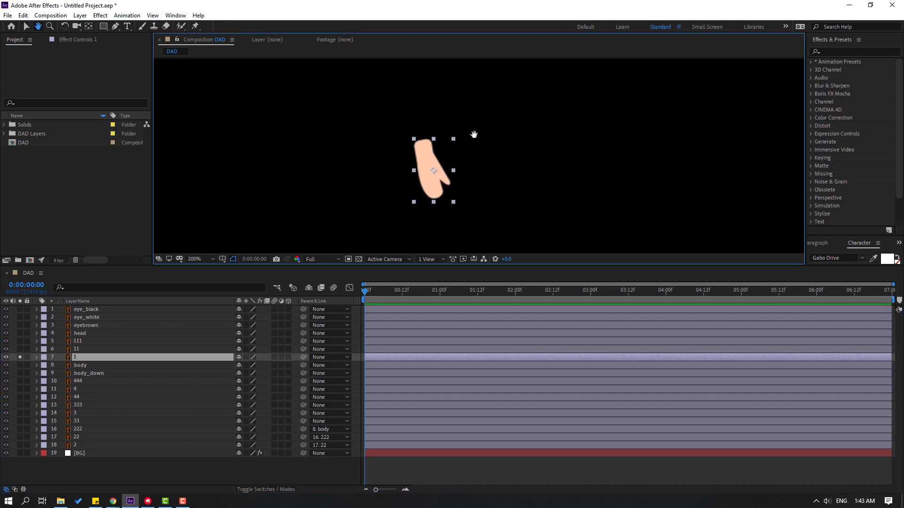
left_click(89, 27)
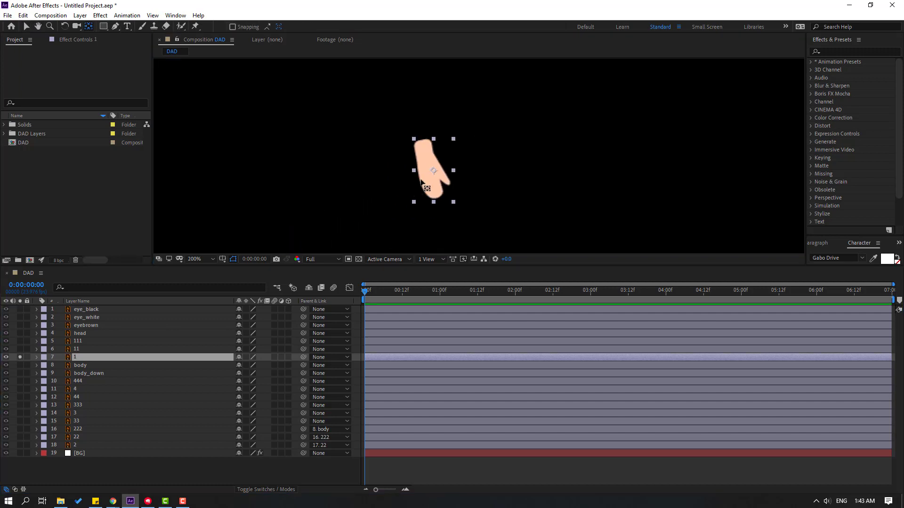
left_click_drag(433, 170, 424, 143)
left_click(26, 27)
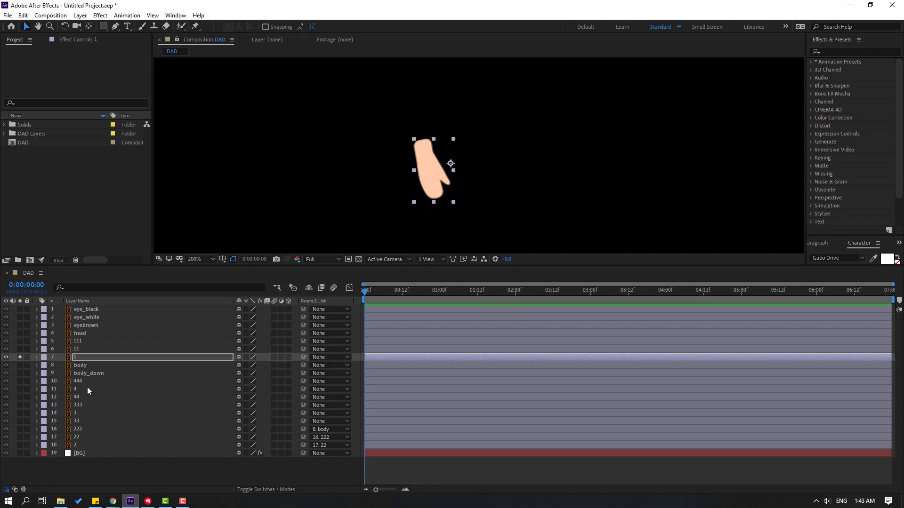
left_click(20, 357)
- Isolate the forearm layer 11, move its anchor point to the elbow end, and show all layers again
left_click(79, 349)
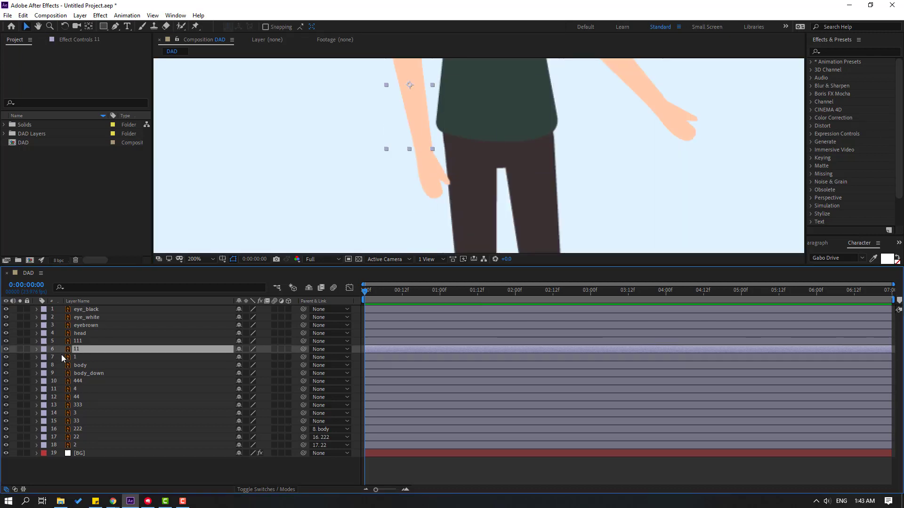
left_click(20, 349)
scroll(481, 165, "up", 2)
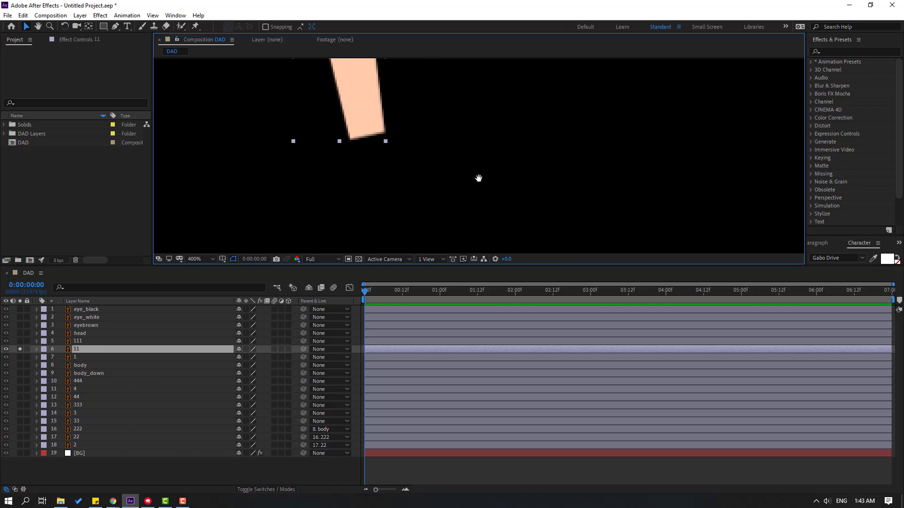
left_click(89, 26)
left_click_drag(396, 218, 381, 101)
key("v")
key("comma")
key("comma")
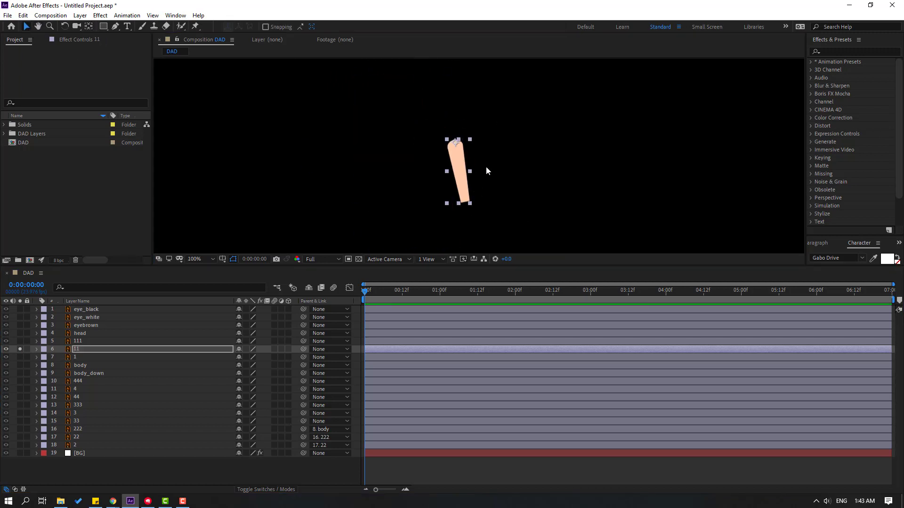
left_click(21, 349)
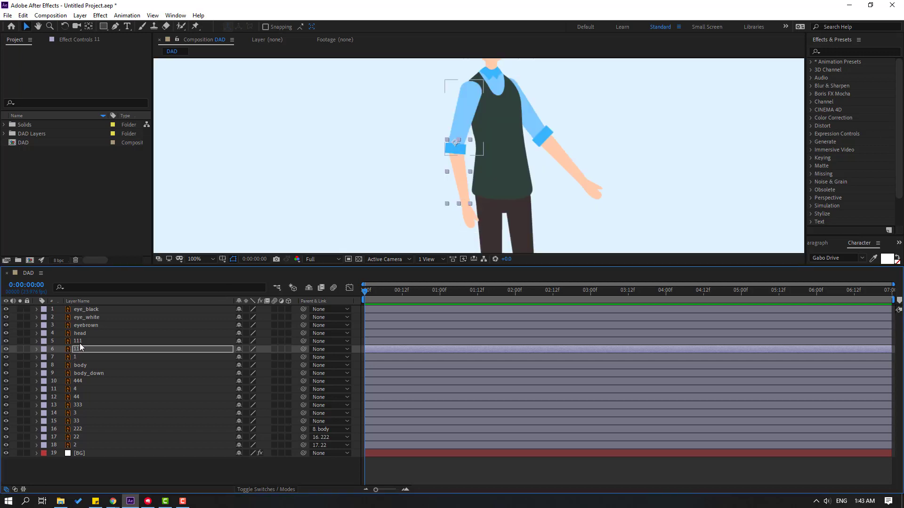
- Isolate the upper-arm layer 111, move its anchor point to the shoulder end, and show all layers again
left_click(78, 341)
left_click(20, 341)
left_click_drag(524, 134, 399, 198)
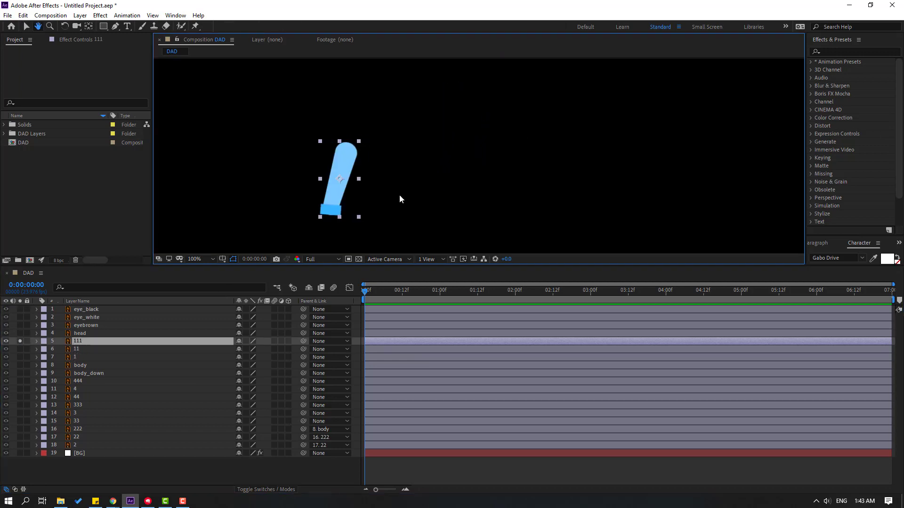
key("v")
left_click(91, 26)
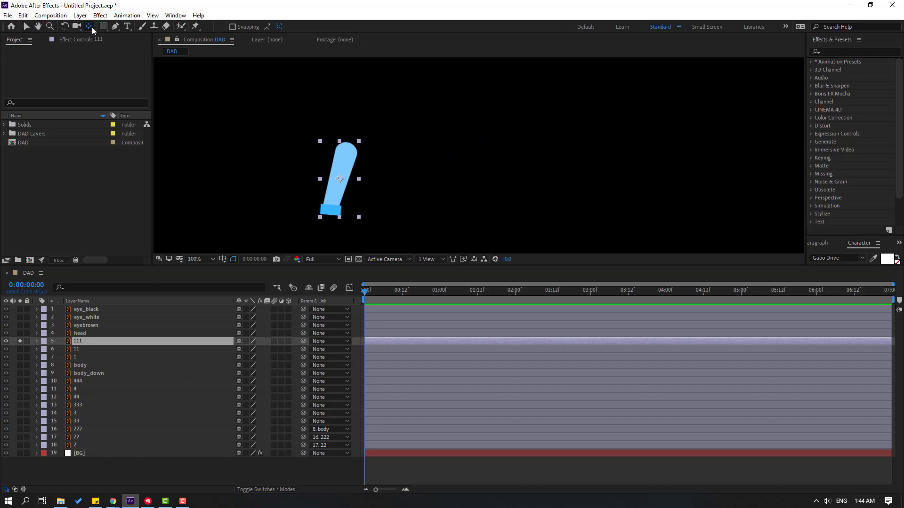
left_click(339, 183)
left_click_drag(347, 149, 348, 145)
left_click(23, 29)
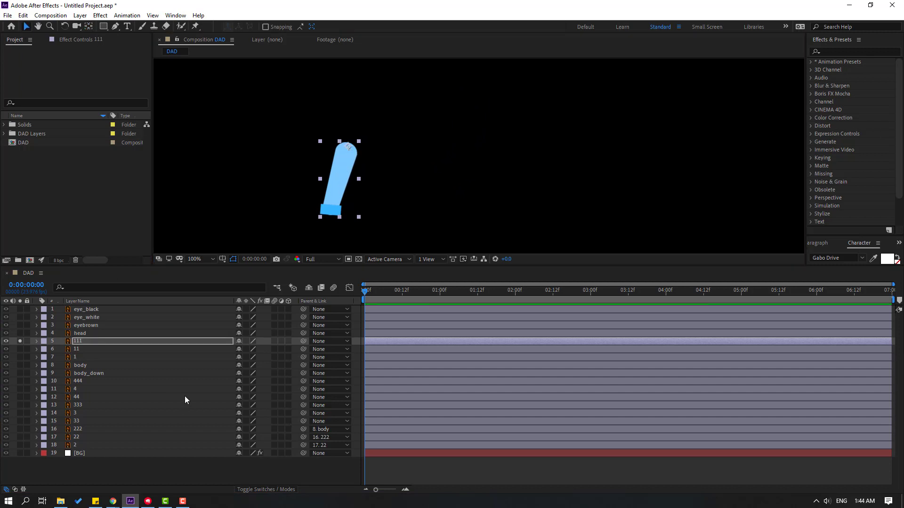
left_click(21, 341)
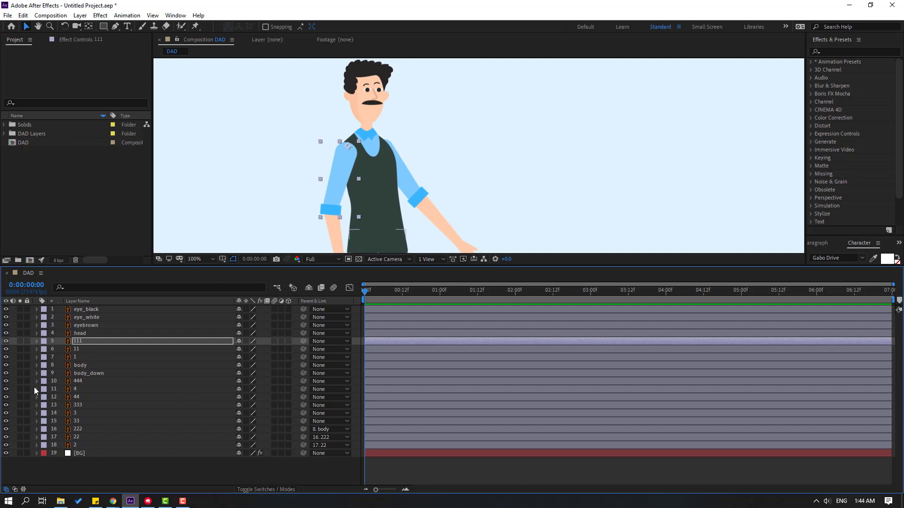
- Parent layer 1 to 11, 11 to 111, and 111 to body
left_click(86, 357)
left_click_drag(304, 357, 85, 351)
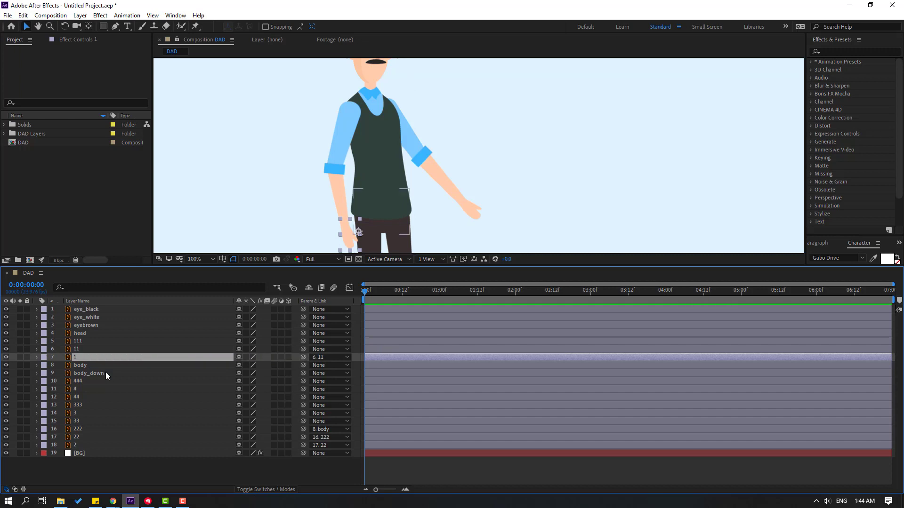
left_click(71, 350)
left_click_drag(303, 350, 74, 345)
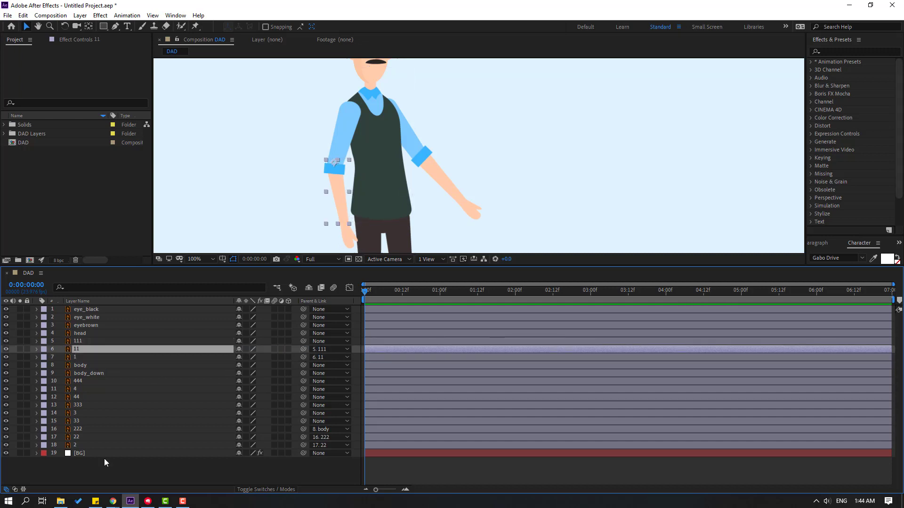
left_click(78, 341)
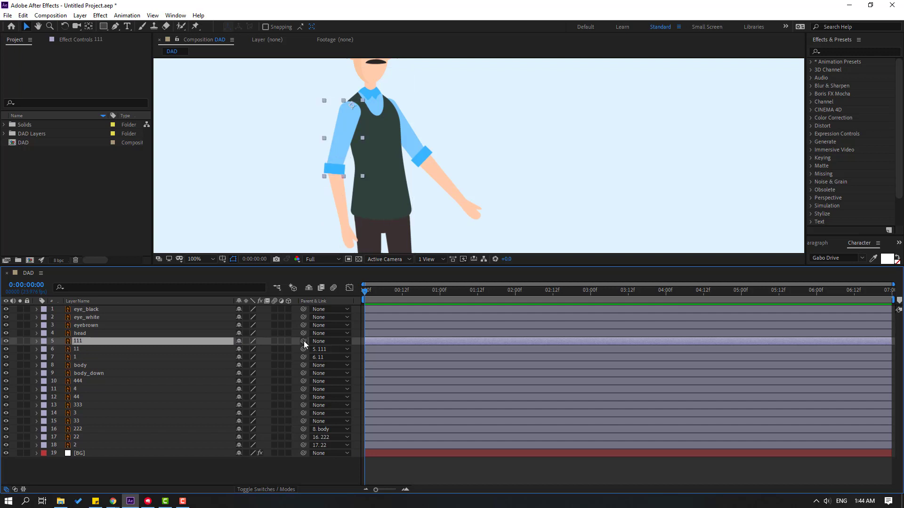
left_click_drag(303, 341, 81, 364)
- Try rotating the upper-arm layer 111 to test the arm's parenting, and undo the rotation
key("r")
left_click_drag(257, 348, 247, 348)
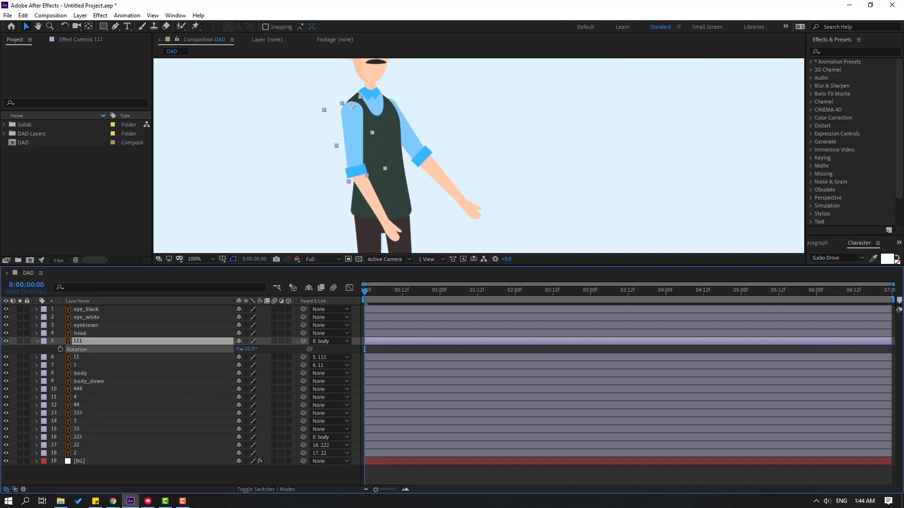
key("ctrl+z")
left_click(32, 347)
left_click(36, 342)
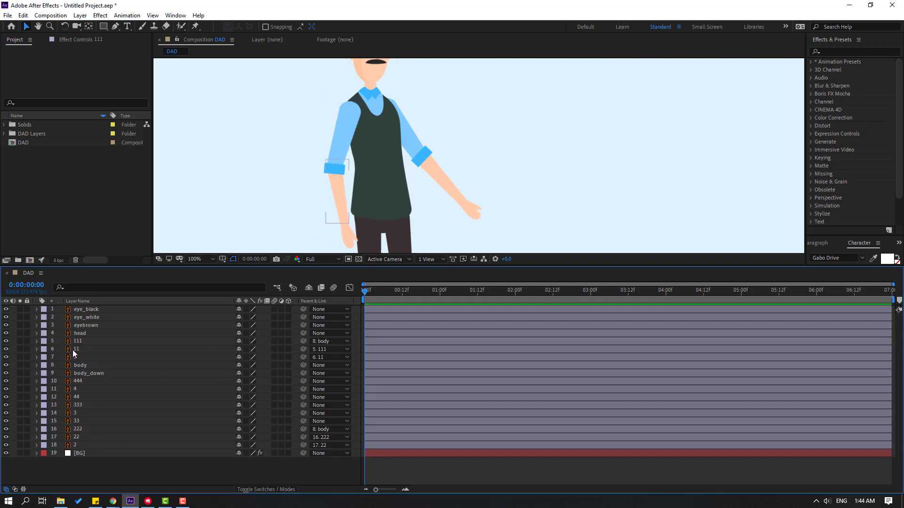
- Try rotating the forearm layer 11 to test the elbow joint, and undo the rotation
left_click(75, 350)
key("r")
left_click_drag(247, 361, 244, 360)
key("ctrl+z")
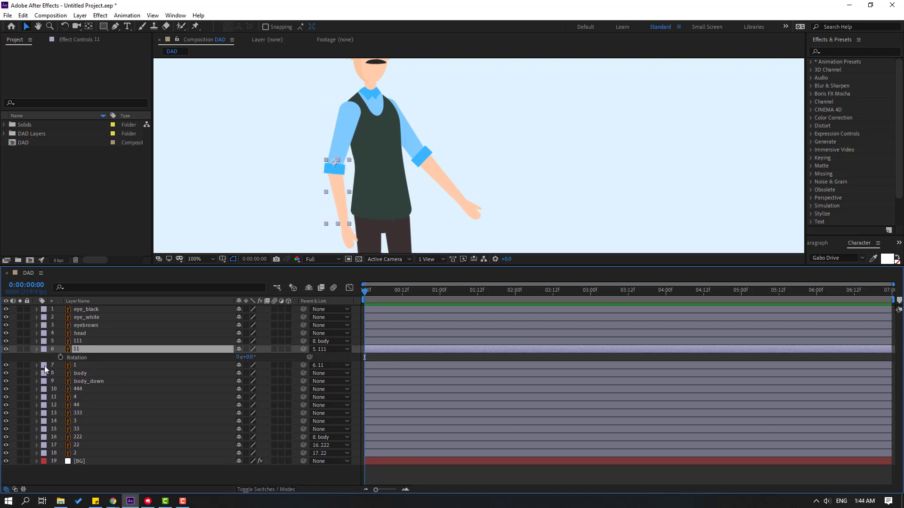
left_click(37, 350)
- Isolate the body layer, move its anchor point down to the waist, and show all layers again
left_click(75, 364)
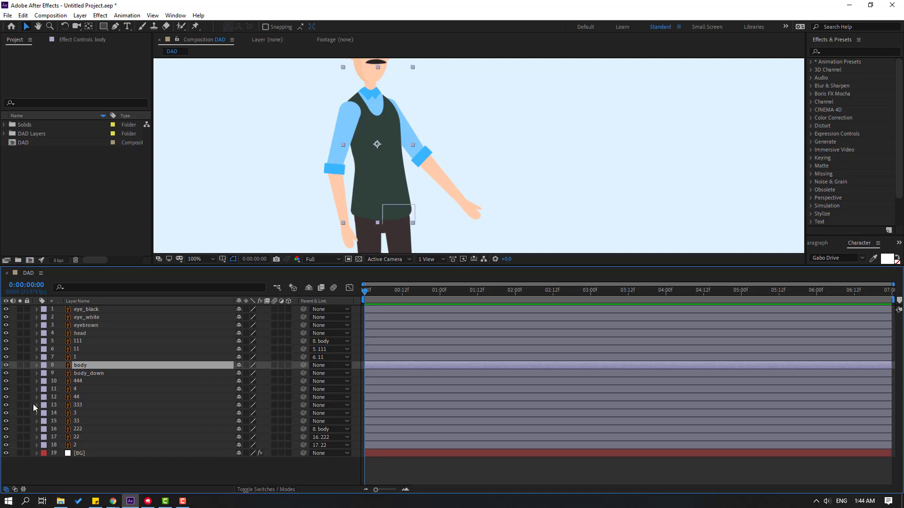
left_click(19, 367)
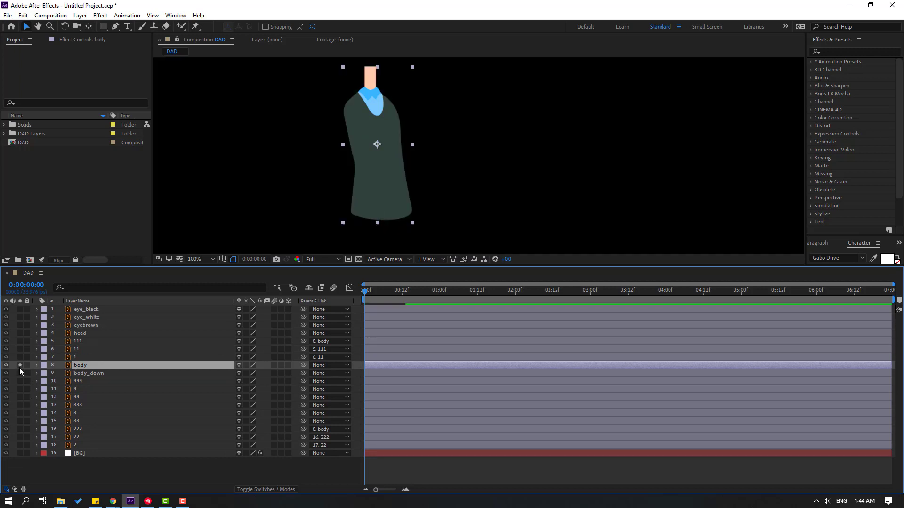
left_click(88, 27)
left_click_drag(377, 145, 383, 216)
left_click(26, 27)
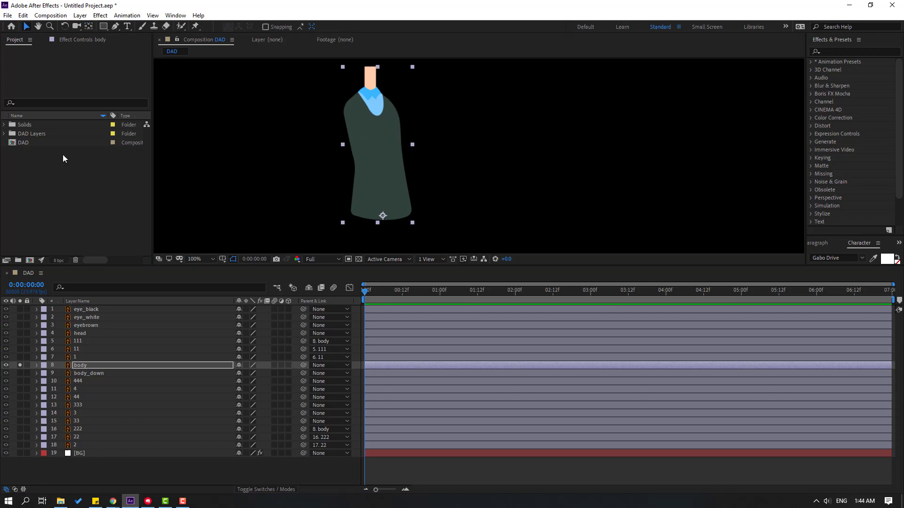
left_click(20, 366)
- Try rotating the body layer around its waist anchor point, and undo the rotation
key("r")
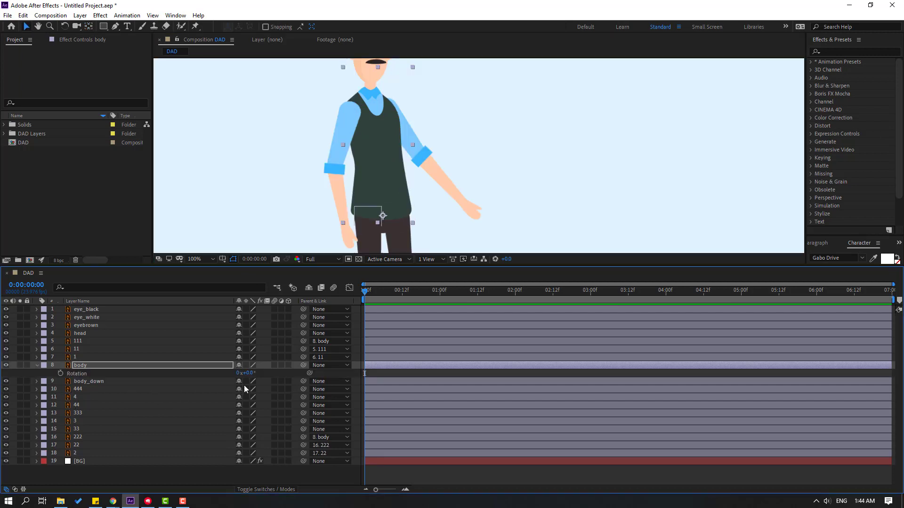
mouse_move(248, 374)
left_mouse_down()
mouse_move(230, 375)
mouse_move(251, 380)
left_mouse_up()
key("ctrl+z")
left_click(36, 366)
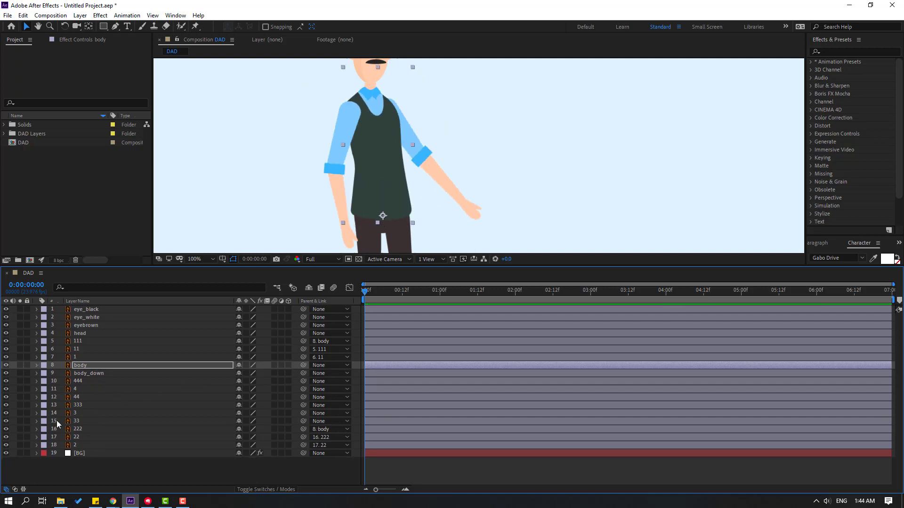
- Isolate the foot layer 4, move its anchor point to the ankle, and show all layers again
left_click(70, 393)
scroll(376, 164, "down", 8)
left_click(20, 389)
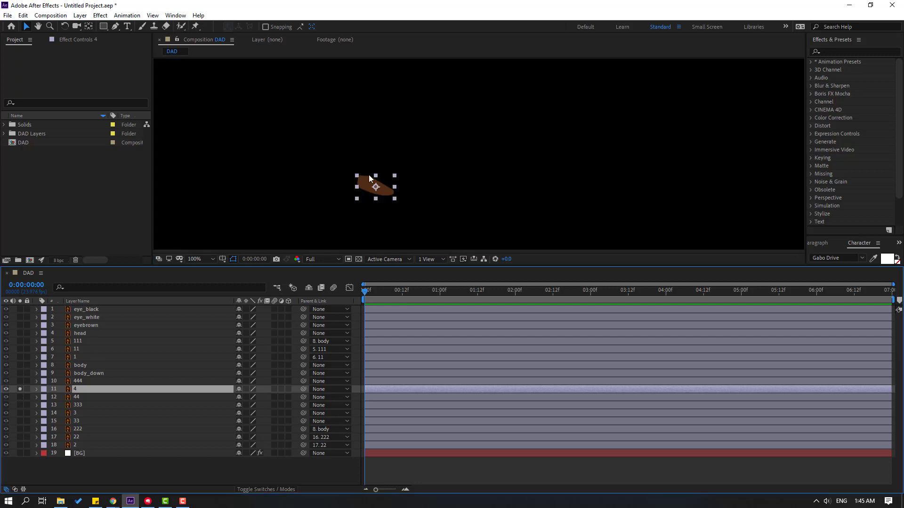
scroll(369, 175, "up", 1)
left_click_drag(252, 212, 485, 157)
scroll(485, 157, "up", 1)
left_click_drag(559, 121, 453, 155)
left_click(89, 27)
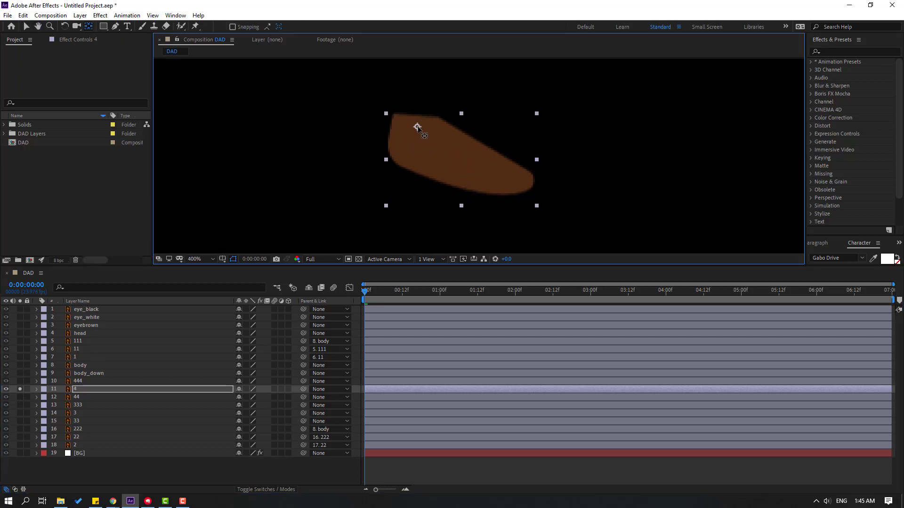
left_click(30, 27)
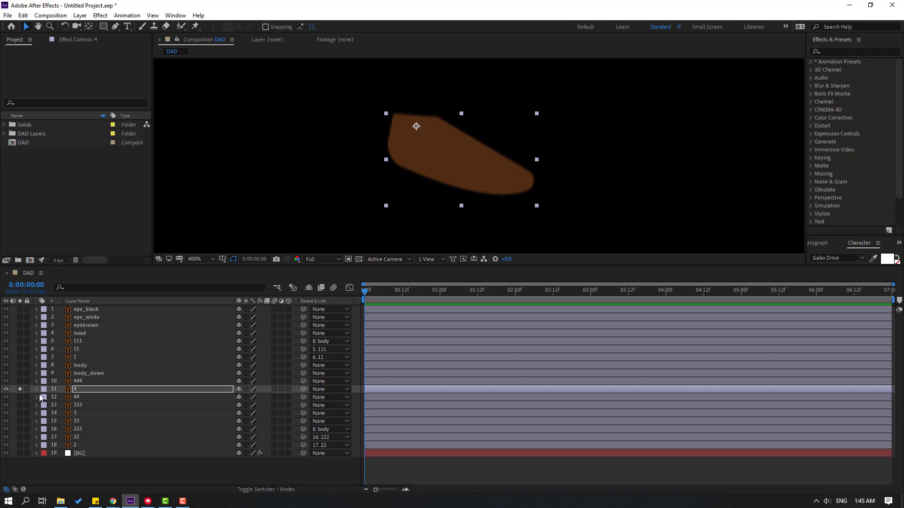
left_click(20, 389)
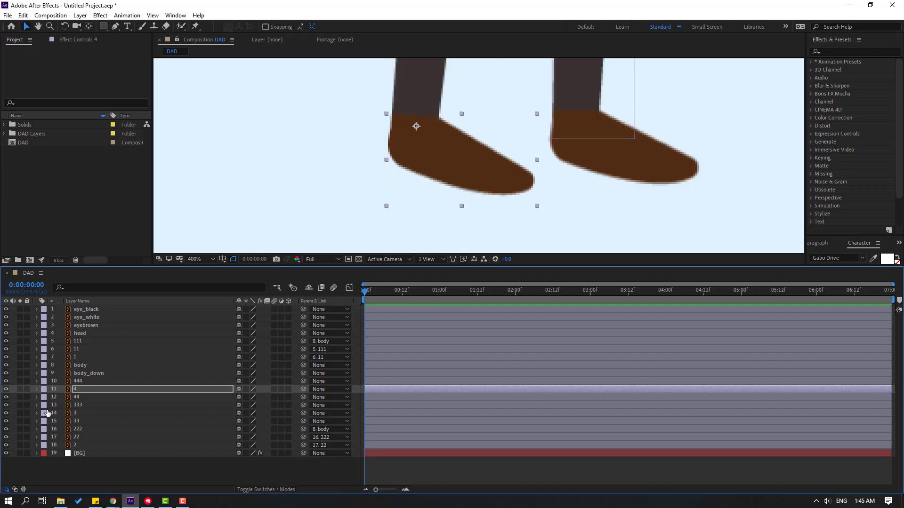
- Isolate the lower-leg layer 44, move its anchor point to the knee end, and show all layers again
left_click(75, 397)
left_click(19, 398)
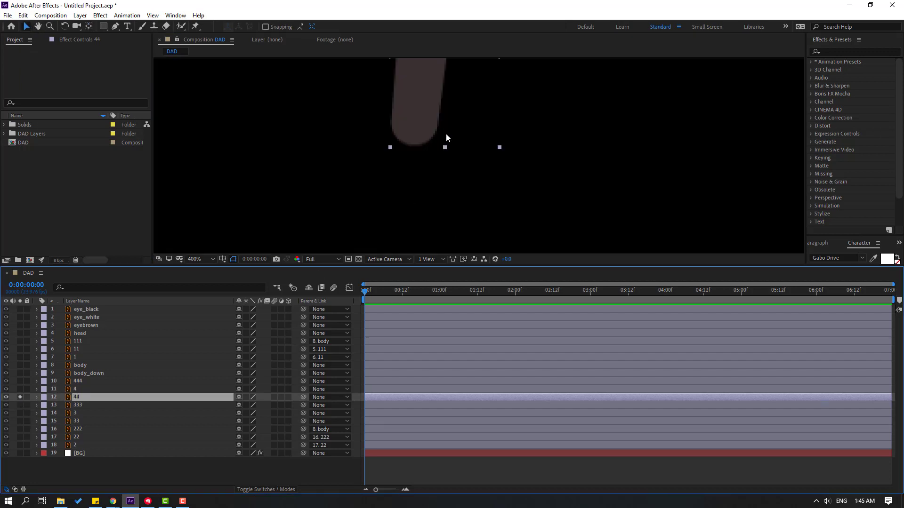
scroll(445, 135, "down", 1)
left_click_drag(496, 137, 405, 290)
left_click_drag(468, 168, 438, 233)
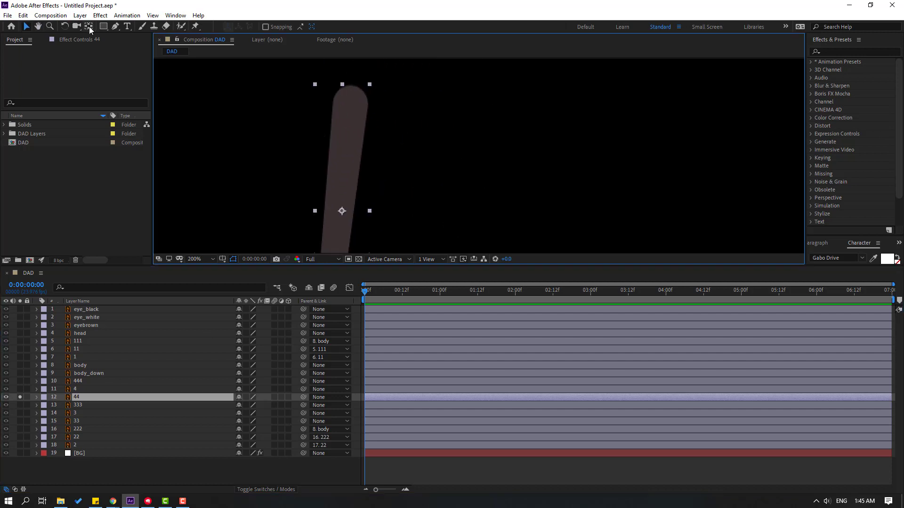
key("y")
left_click_drag(342, 211, 351, 92)
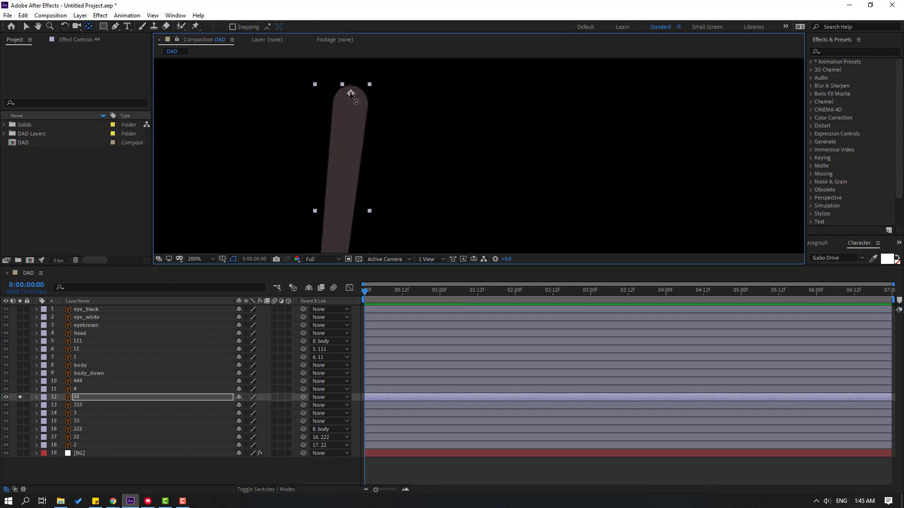
left_click(25, 27)
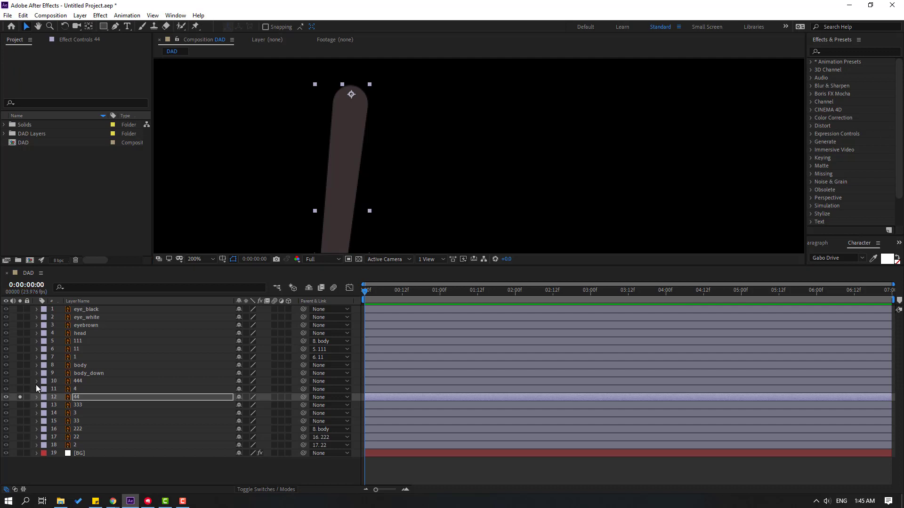
left_click(20, 397)
- Isolate the thigh layer 444, move its anchor point to the hip end, and show all layers again
scroll(423, 160, "down", 2)
scroll(518, 106, "up", 1)
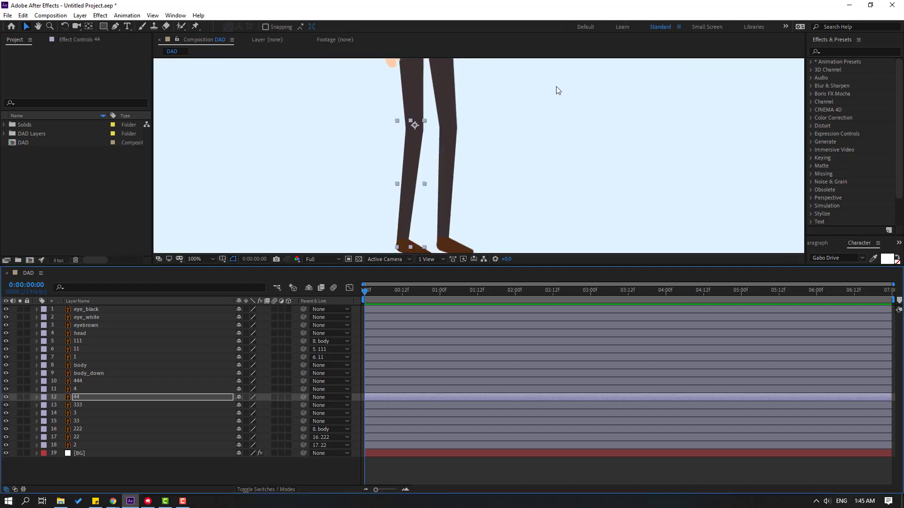
left_click_drag(418, 110, 407, 163)
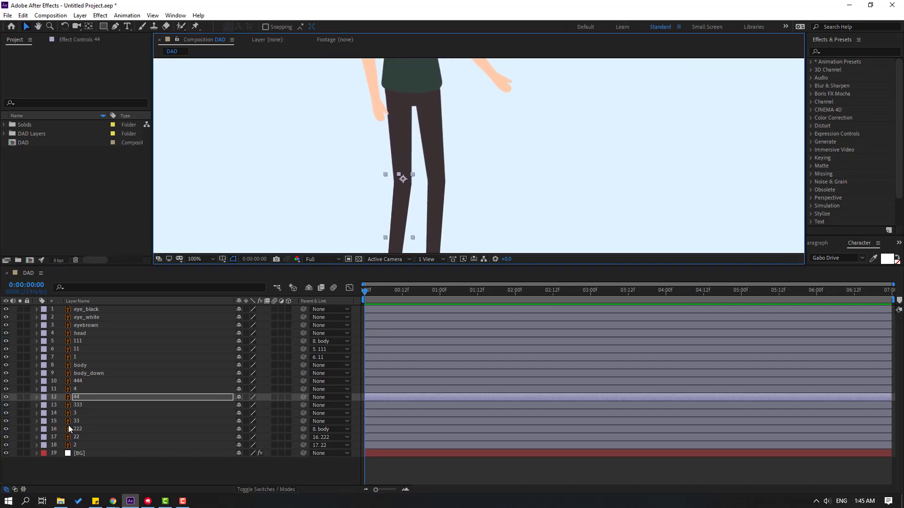
left_click(79, 381)
left_click(20, 381)
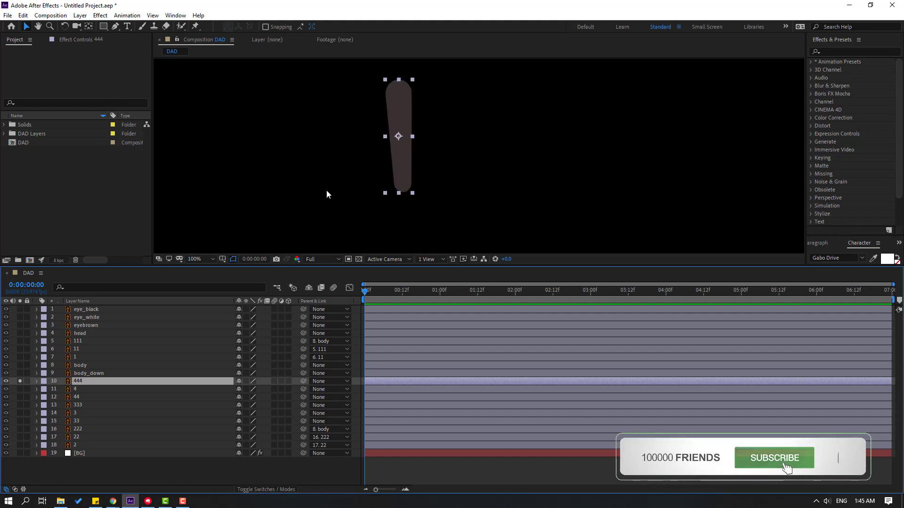
key("y")
left_click_drag(398, 136, 399, 89)
left_click(27, 27)
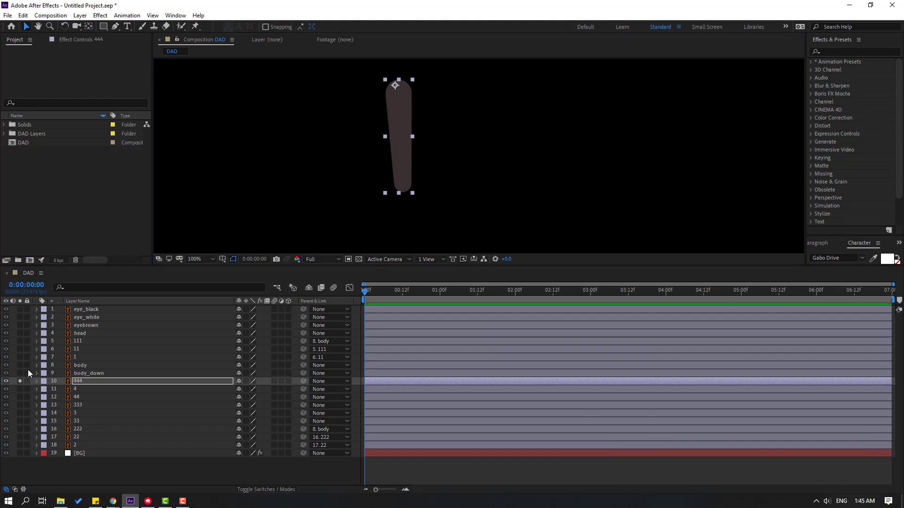
left_click(20, 380)
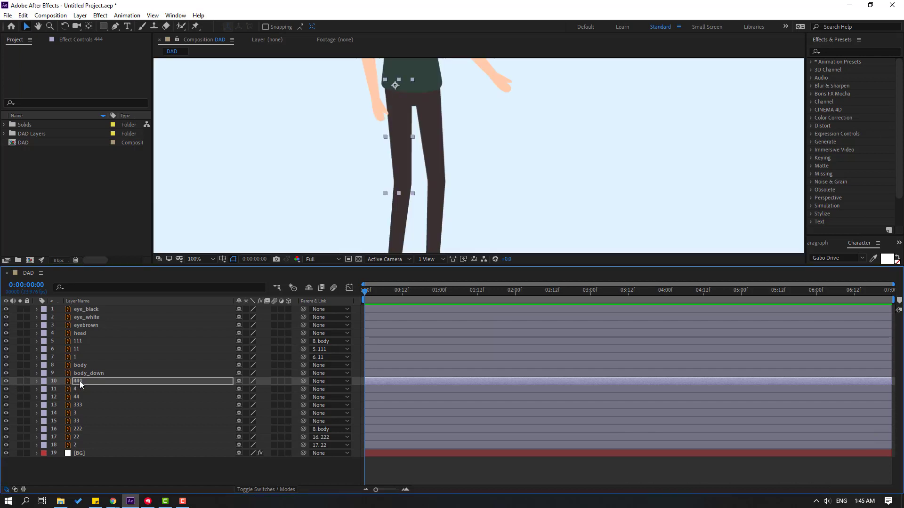
- Parent layer 444 to body_down, 4 to 44, and 44 to 444
left_click(78, 381)
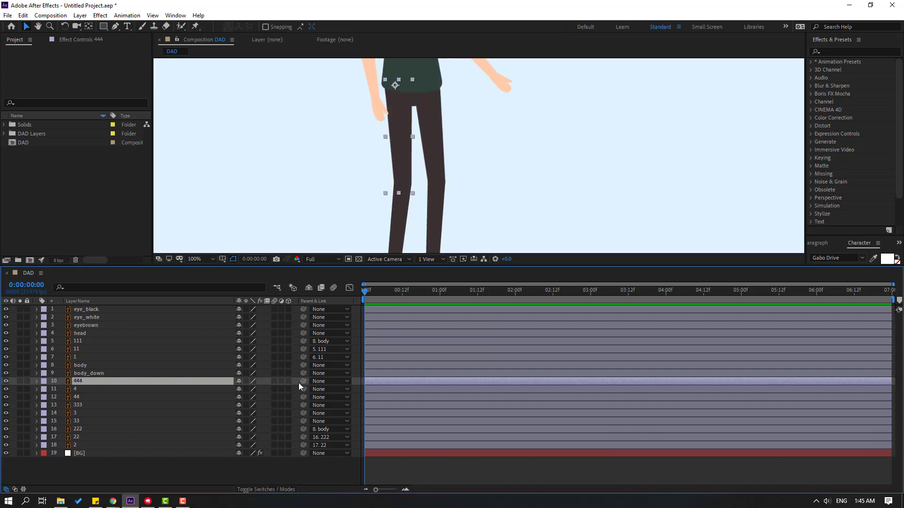
left_click_drag(302, 381, 86, 376)
left_click(66, 391)
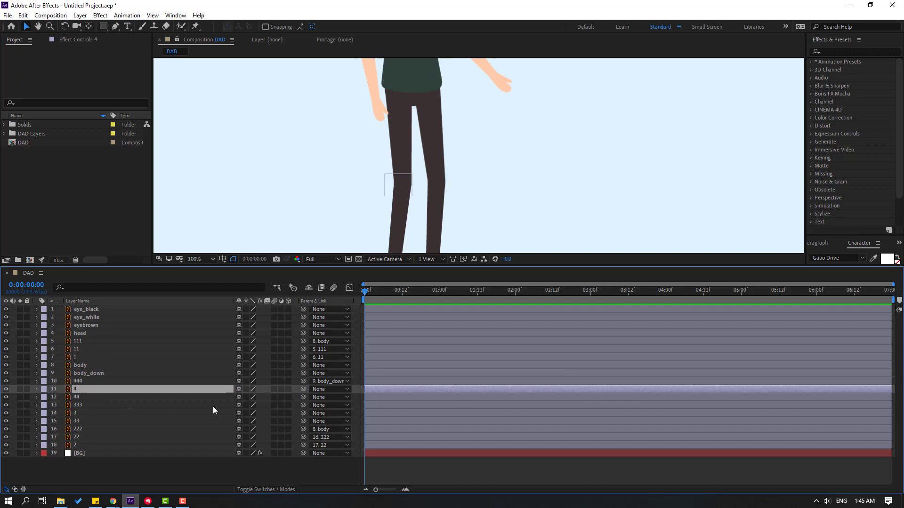
left_click_drag(301, 388, 78, 397)
left_click(78, 397)
left_click_drag(303, 397, 77, 383)
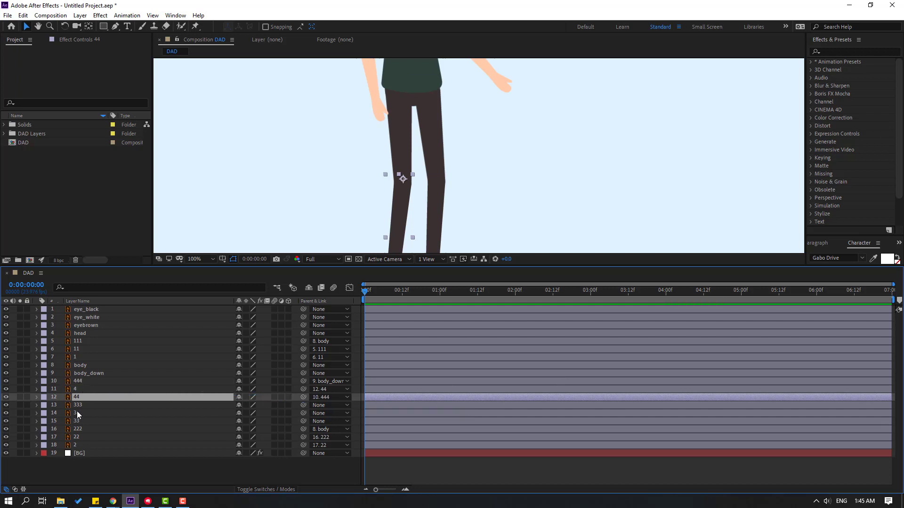
- Select the body_down layer and try moving it at the hips to test the leg's parenting
left_click(98, 374)
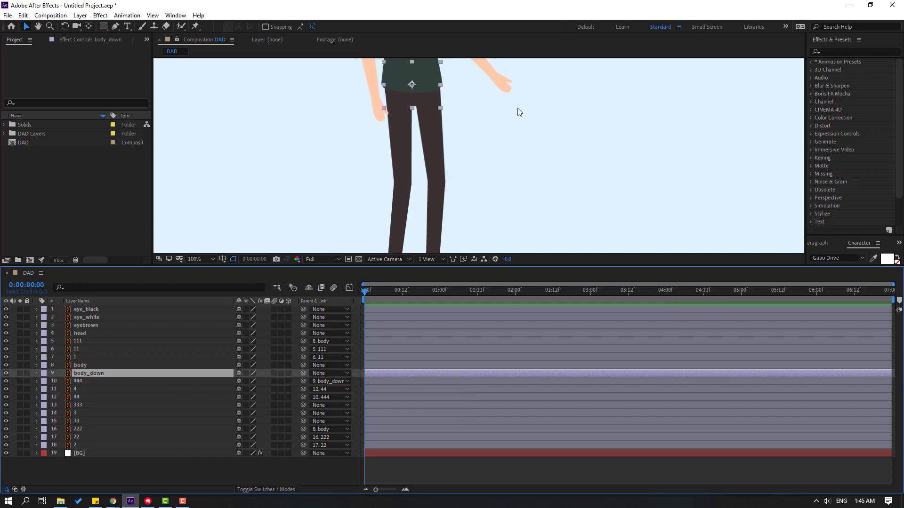
left_click_drag(518, 108, 480, 147)
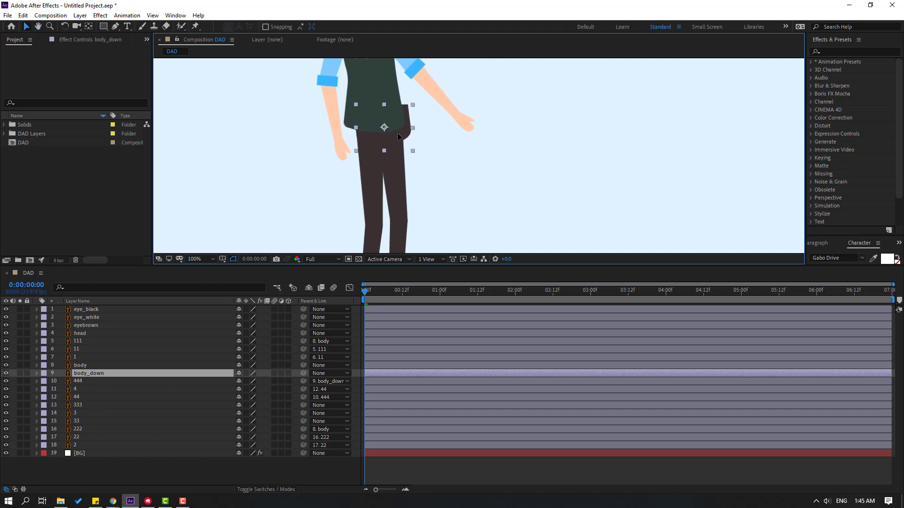
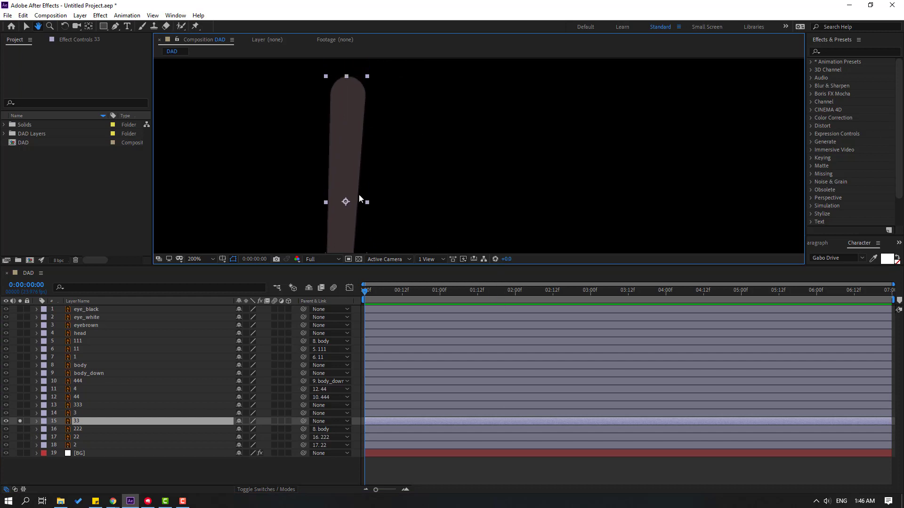
- Move the anchor point of the isolated lower-leg layer 33 to its knee end
left_click(88, 26)
left_click_drag(346, 203, 348, 84)
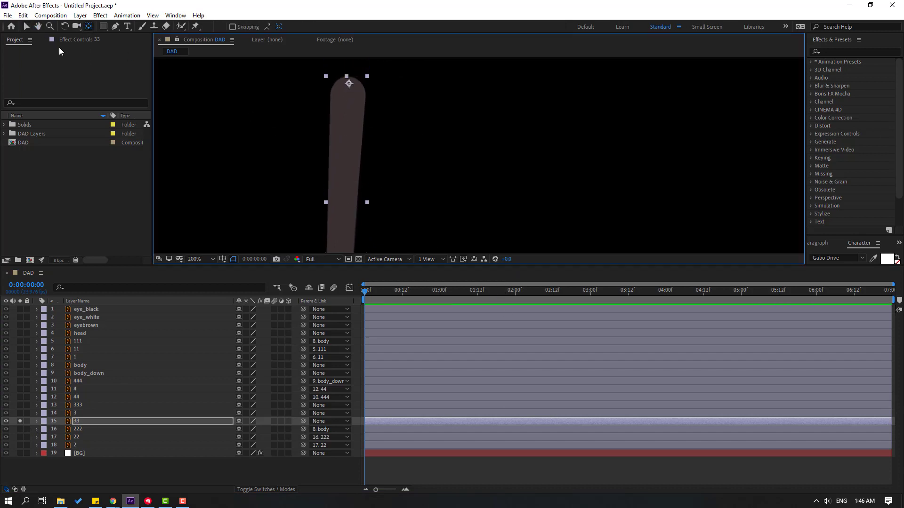
- Show all layers again, then isolate thigh layer 333, move its anchor point to the hip end, and end the isolation
left_click(29, 29)
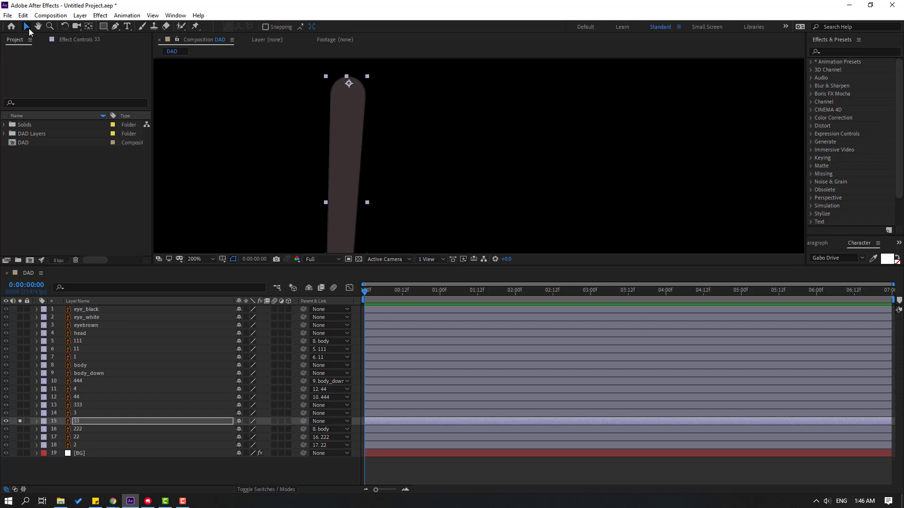
left_click(20, 421)
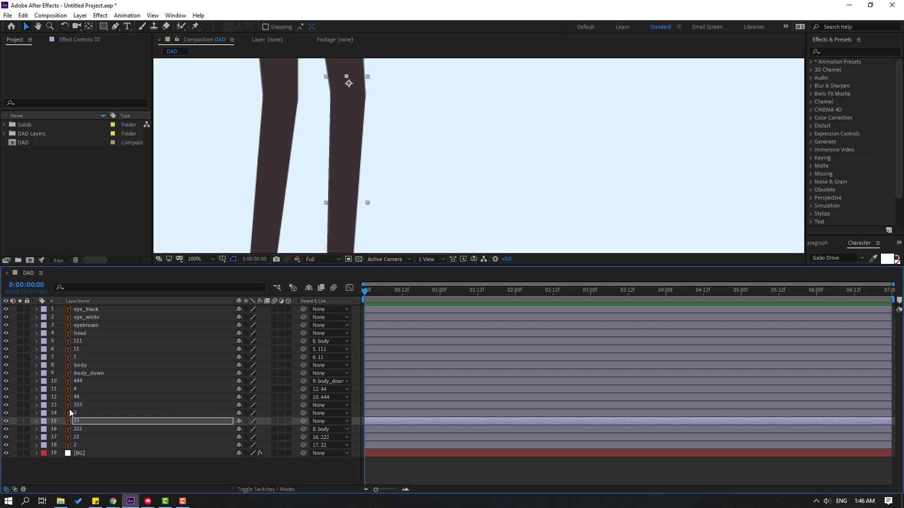
left_click(78, 406)
scroll(407, 159, "up", 5)
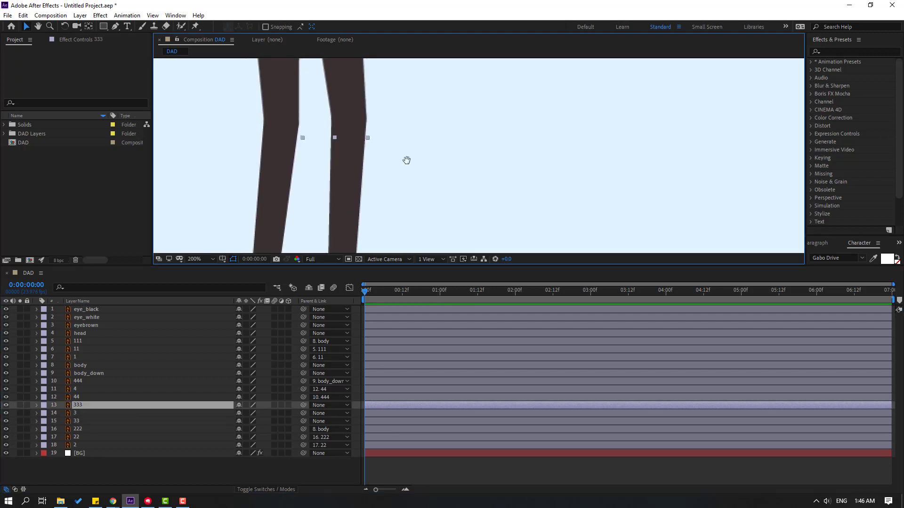
left_click_drag(424, 183, 424, 186)
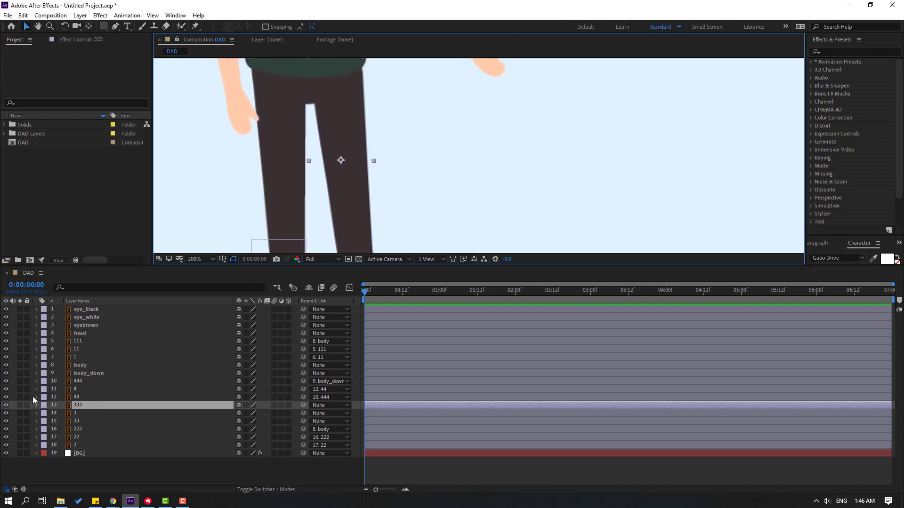
left_click(19, 406)
left_click_drag(349, 98, 327, 111)
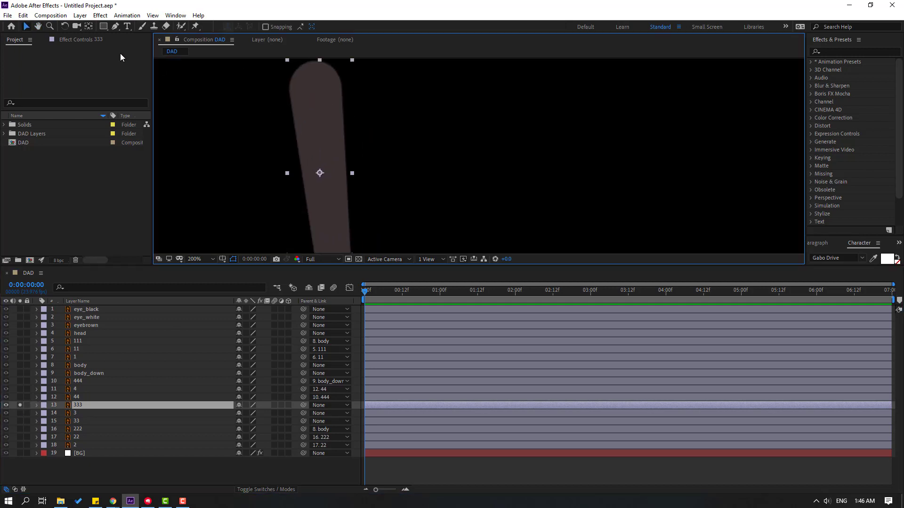
left_click(90, 27)
left_click_drag(320, 173, 314, 70)
left_click(29, 27)
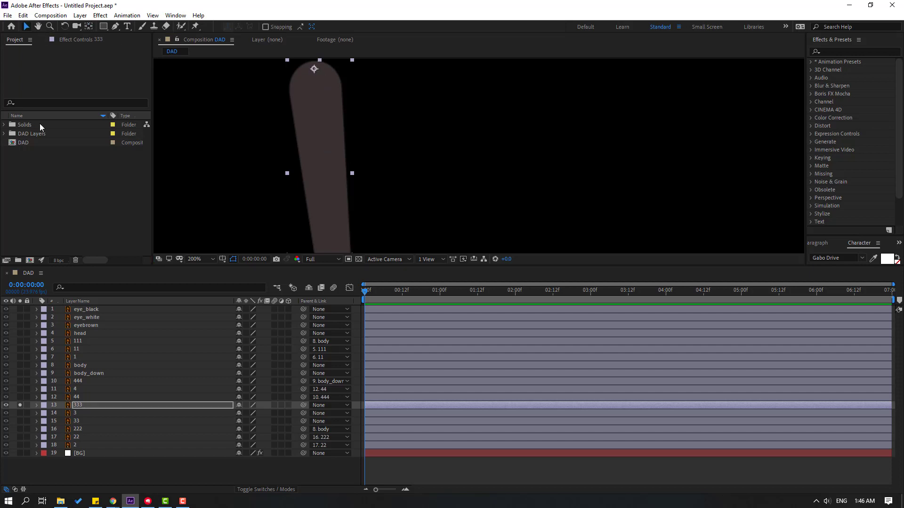
left_click(20, 405)
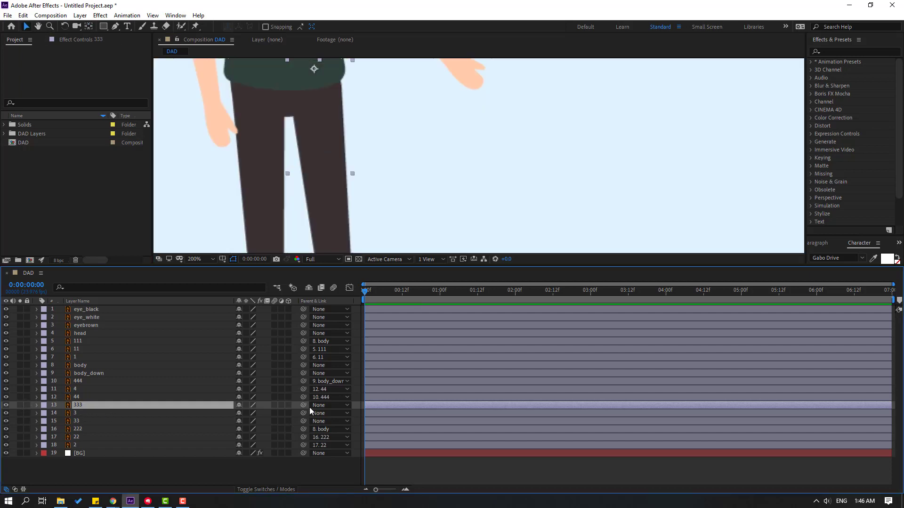
- Parent layer 333 to body_down, 3 to 33, and 33 to 333
left_click_drag(304, 405, 103, 373)
left_click(74, 414)
scroll(380, 196, "down", 5)
scroll(390, 222, "up", 3)
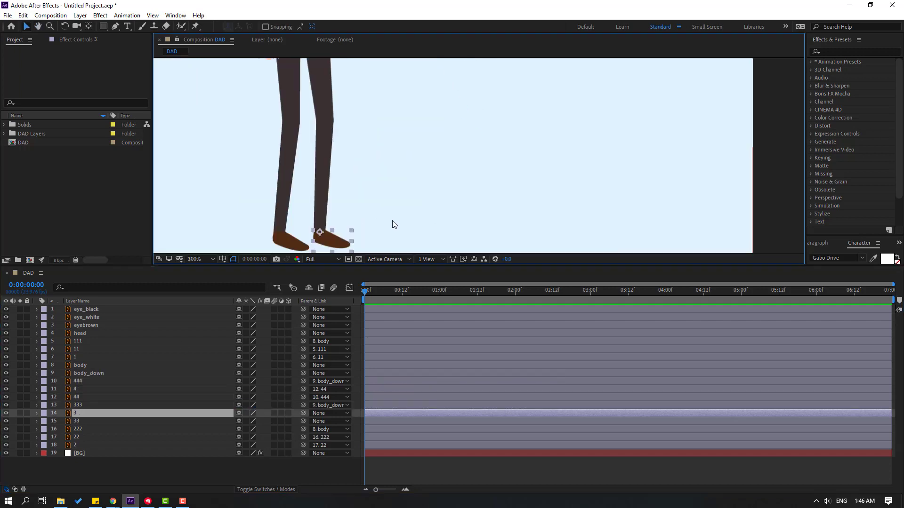
left_click_drag(304, 413, 83, 423)
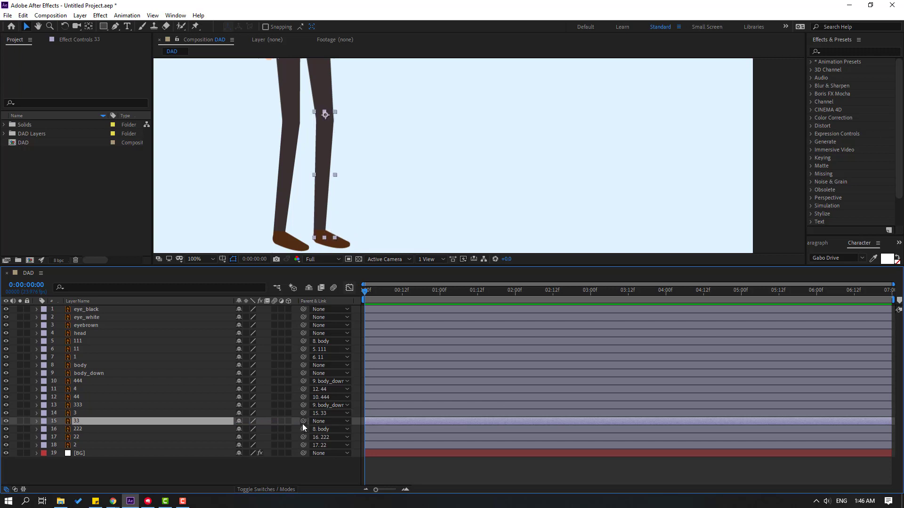
left_click_drag(303, 421, 76, 405)
- Parent the head layer to body and the body layer to body_down
scroll(407, 146, "down", 2)
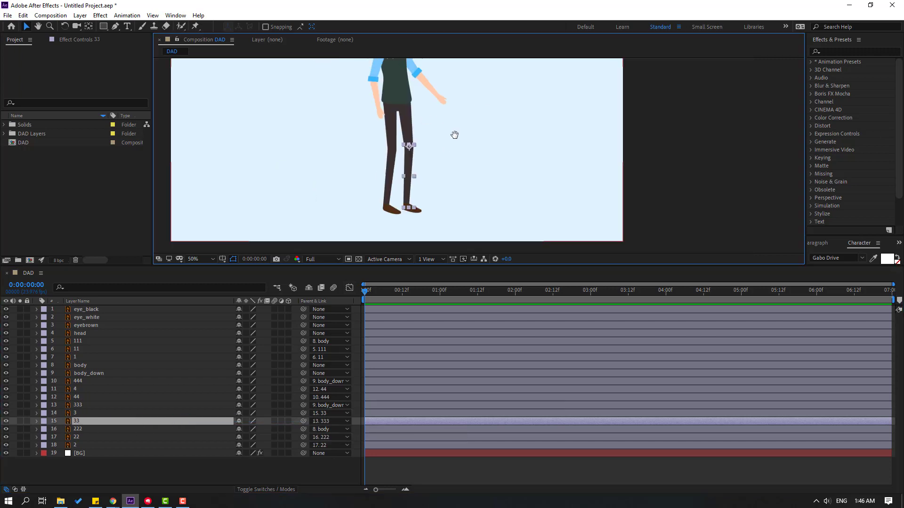
scroll(489, 175, "down", 1)
scroll(521, 171, "up", 3)
left_click_drag(415, 209, 438, 177)
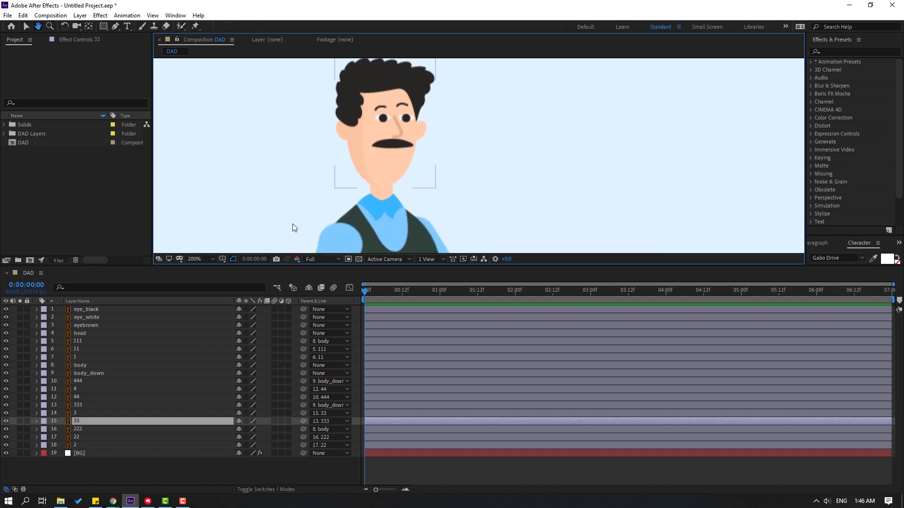
left_click(82, 334)
left_click_drag(304, 336, 79, 366)
left_click(83, 366)
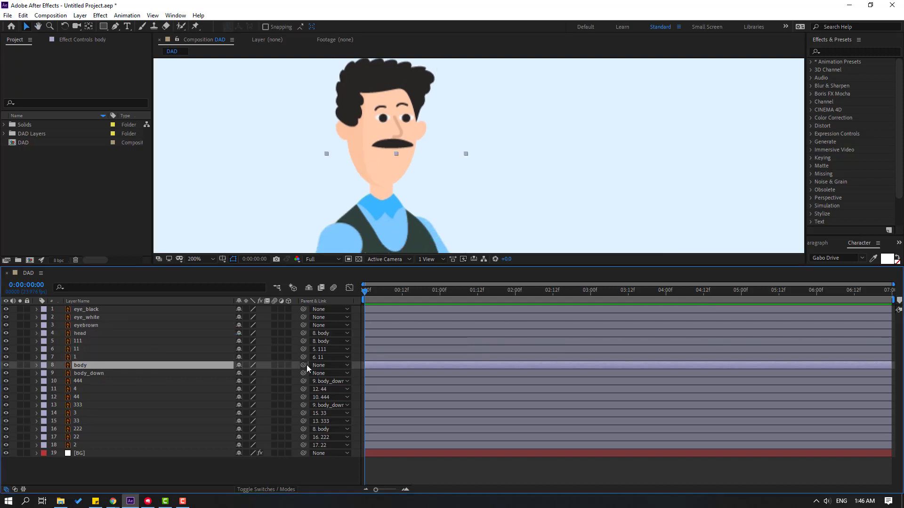
left_click_drag(304, 365, 92, 374)
- Parent the eye_black, eye_white and eyebrown layers together to the head layer
left_click(92, 310)
left_click(94, 318, "ctrl")
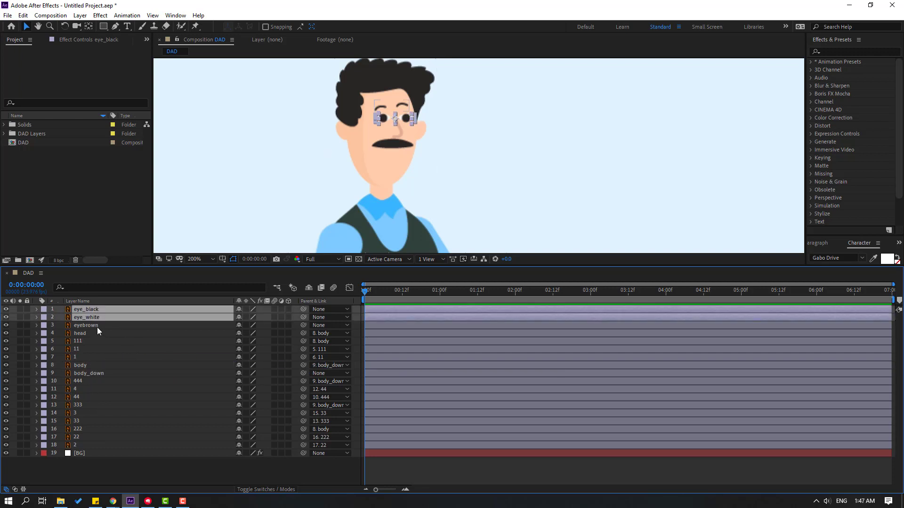
left_click(97, 326, "ctrl")
left_click_drag(303, 309, 82, 335)
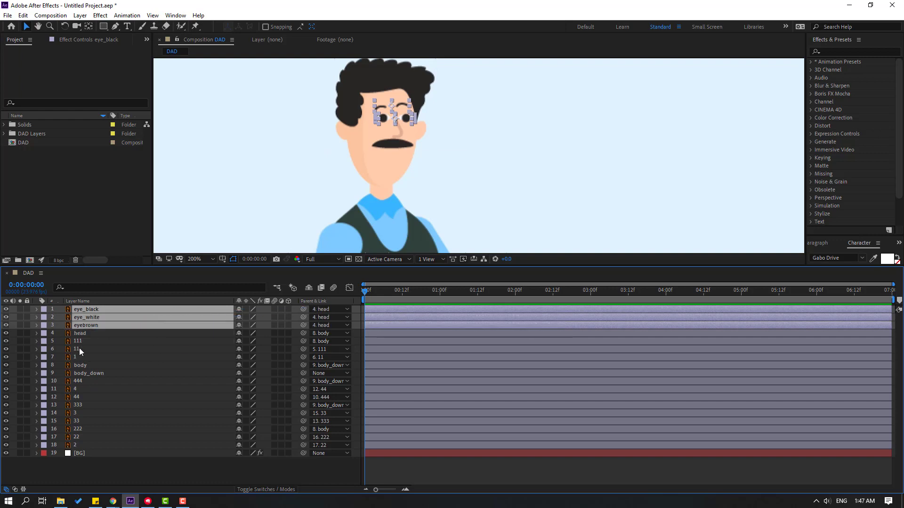
- Isolate the head layer, move its anchor point down to the base of the chin, and show all layers again
left_click(81, 334)
left_click(20, 333)
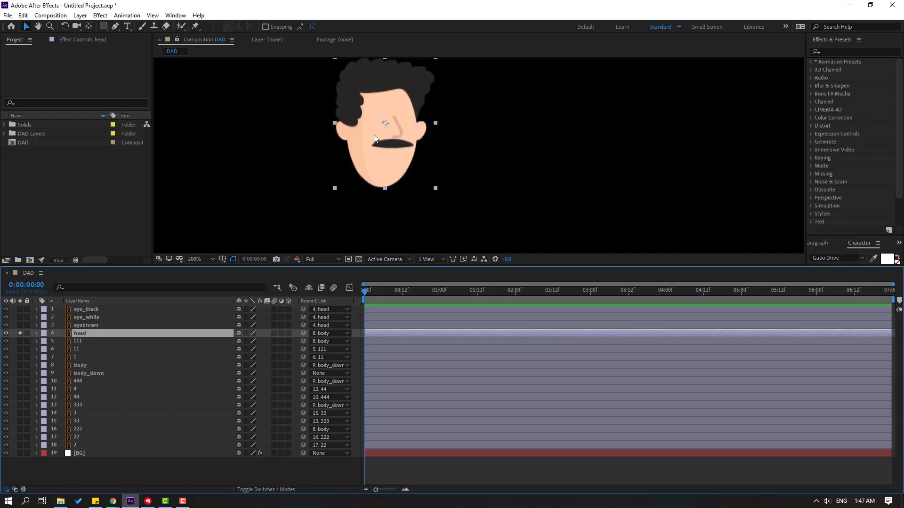
left_click(88, 27)
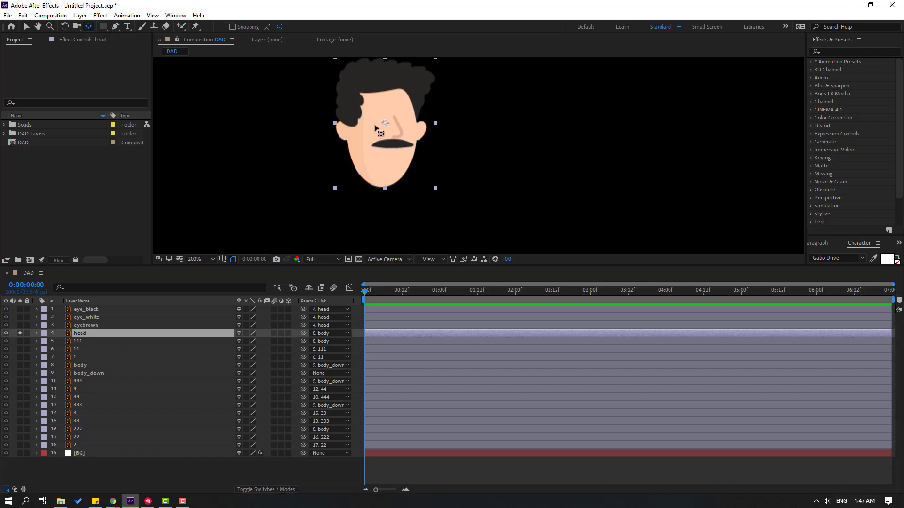
scroll(318, 143, "up", 2)
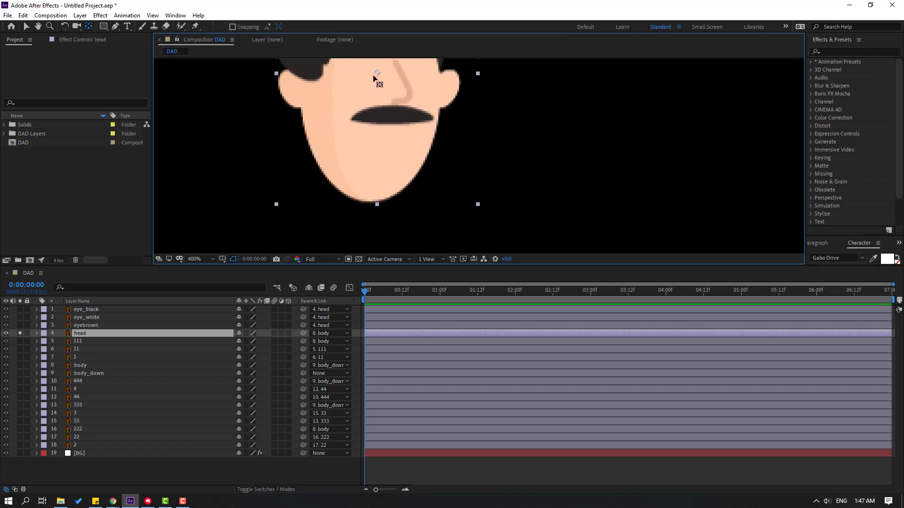
left_click_drag(373, 78, 374, 98)
left_click_drag(372, 198, 373, 200)
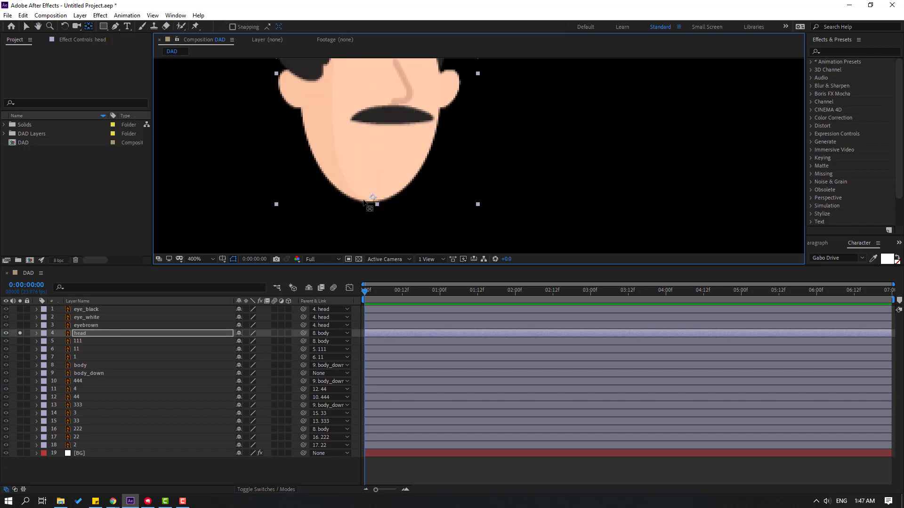
left_click(27, 27)
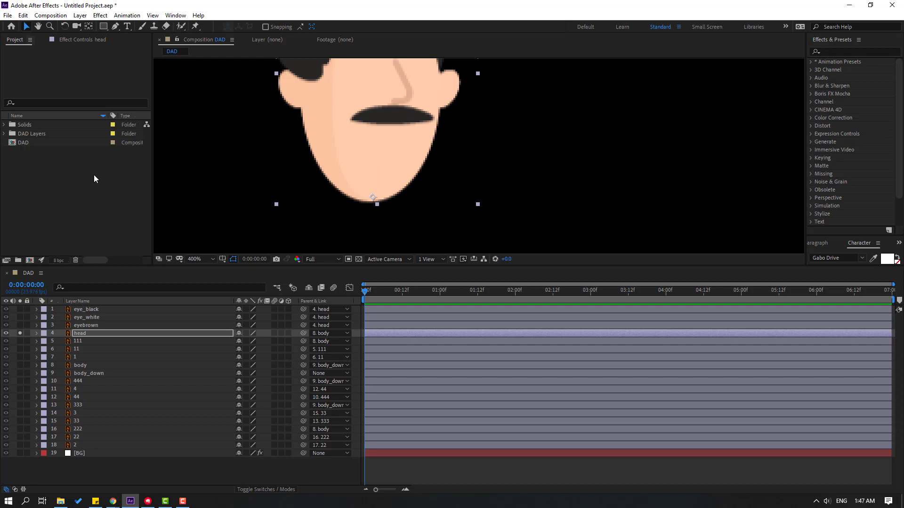
left_click(20, 333)
- Try rotating the head layer to about -20° to test its pivot, undo the rotation and collapse the layer
scroll(428, 177, "down", 2)
left_click_drag(506, 221, 465, 193)
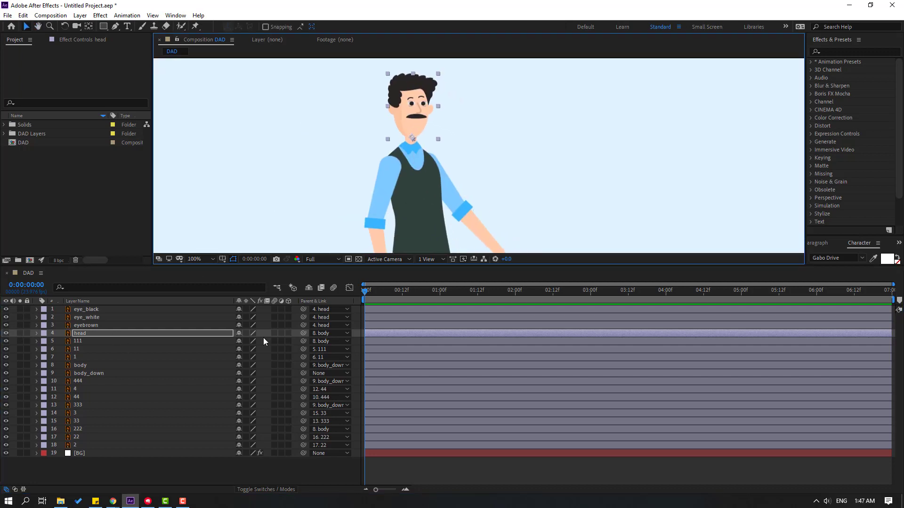
key("r")
left_click_drag(249, 342, 237, 346)
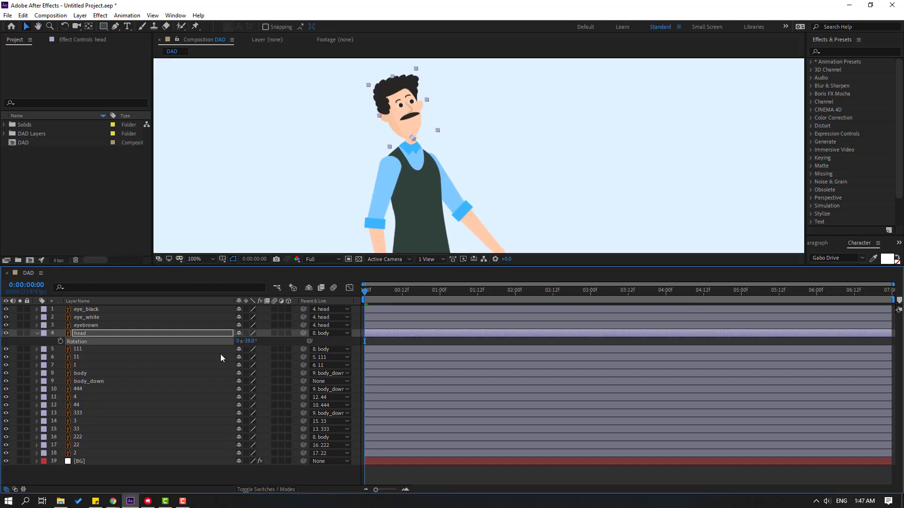
key("ctrl+z")
left_click(38, 335)
- Deselect all layers and open the Duik Bassel.2 script with its rigging tools
left_click_drag(416, 235, 403, 186)
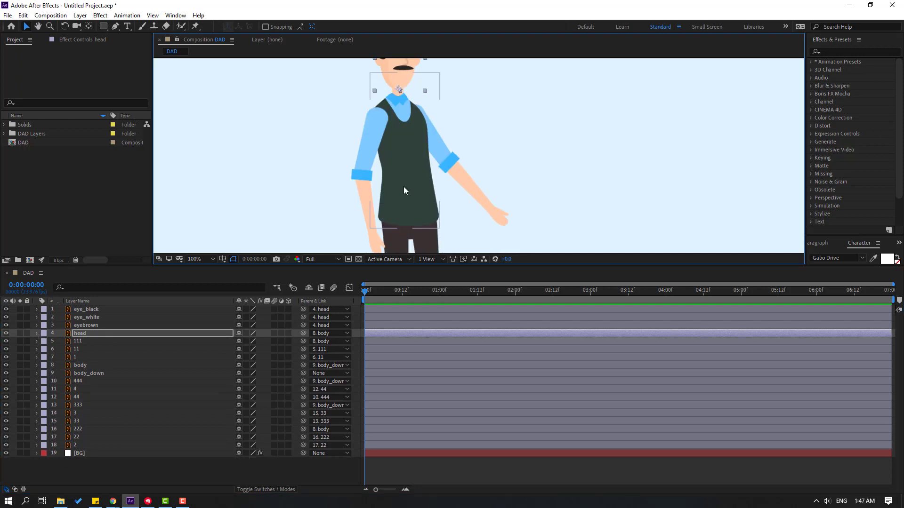
scroll(504, 173, "down", 1)
left_click_drag(291, 204, 295, 181)
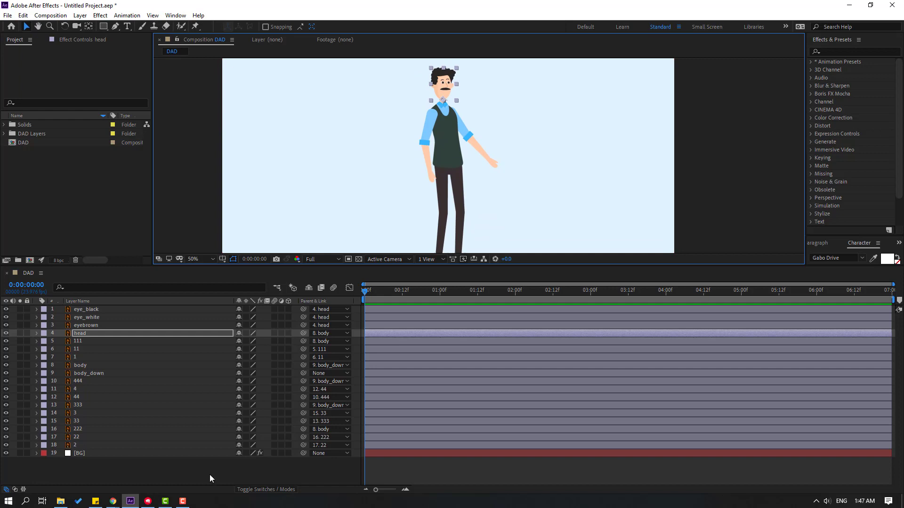
left_click(188, 473)
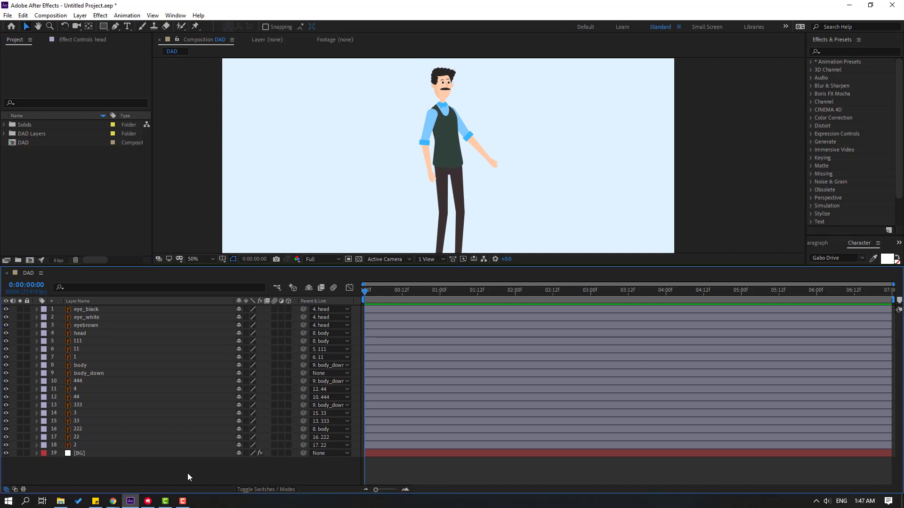
left_click(176, 15)
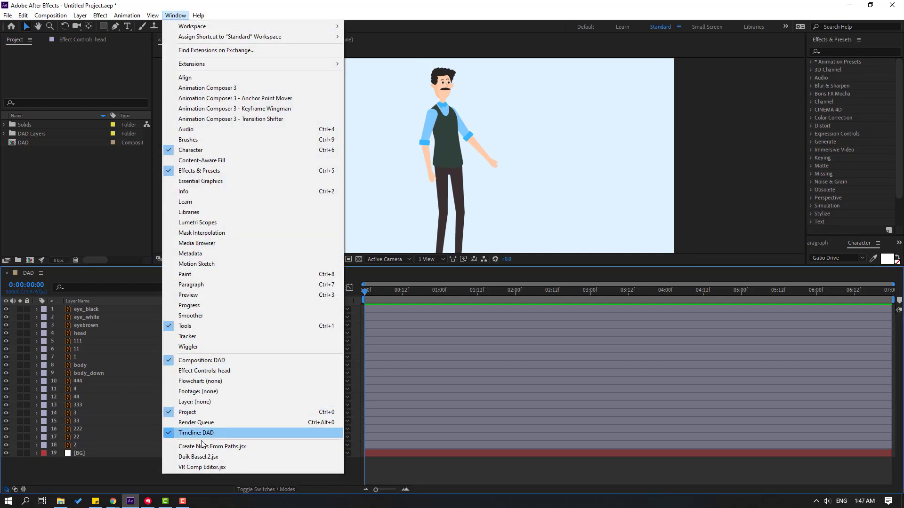
left_click(208, 459)
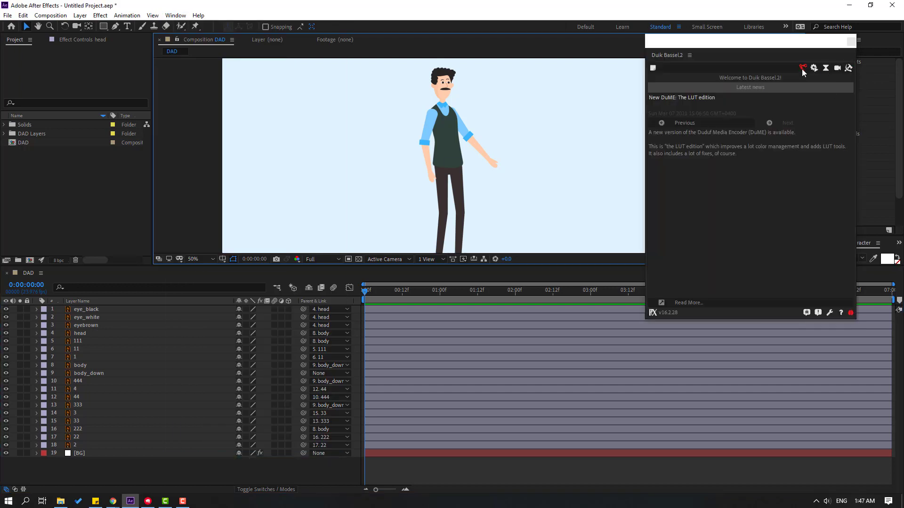
left_click(803, 67)
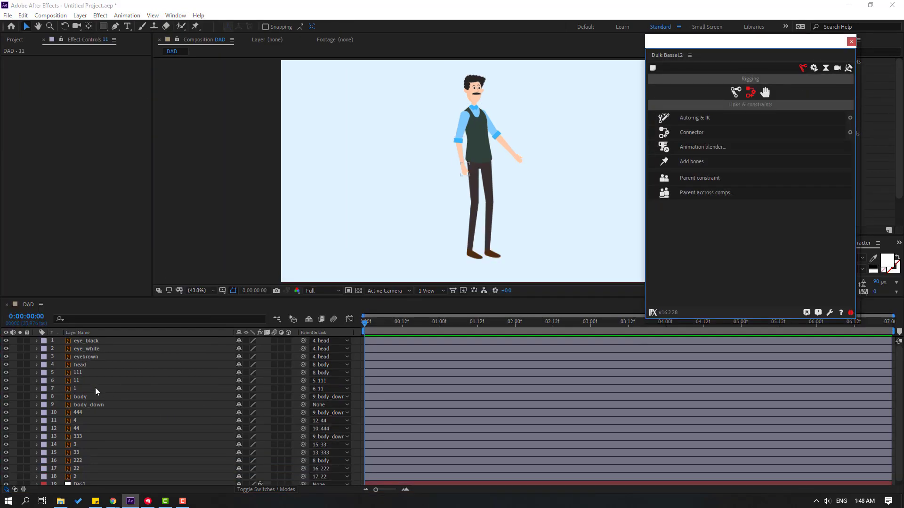
- Select arm layers 1, 11 and 111 in hand-to-shoulder order and apply Duik's Auto-rig & IK to them
left_click(78, 388)
left_click(84, 380, "ctrl")
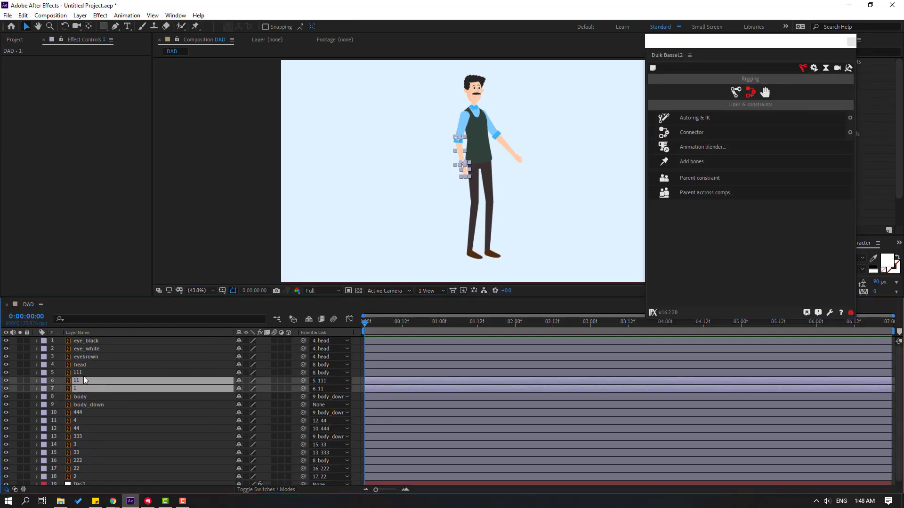
left_click(86, 374, "ctrl")
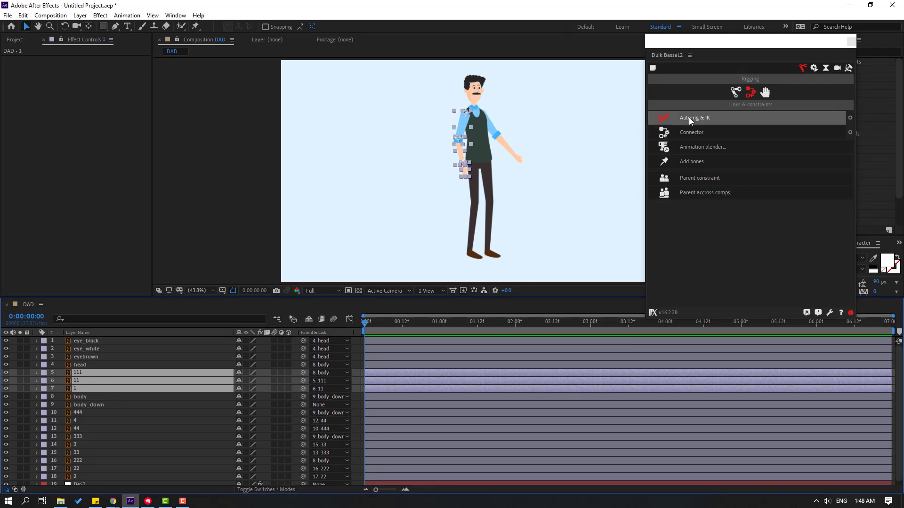
left_click(705, 120)
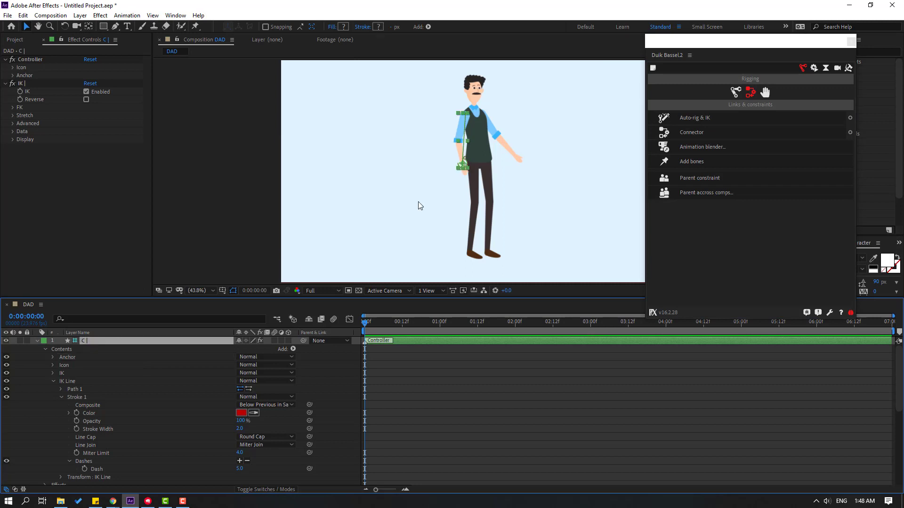
- Try moving the new IK controller at the wrist to test the arm's bending, and undo the move
scroll(471, 169, "up", 3)
left_click_drag(510, 133, 475, 197)
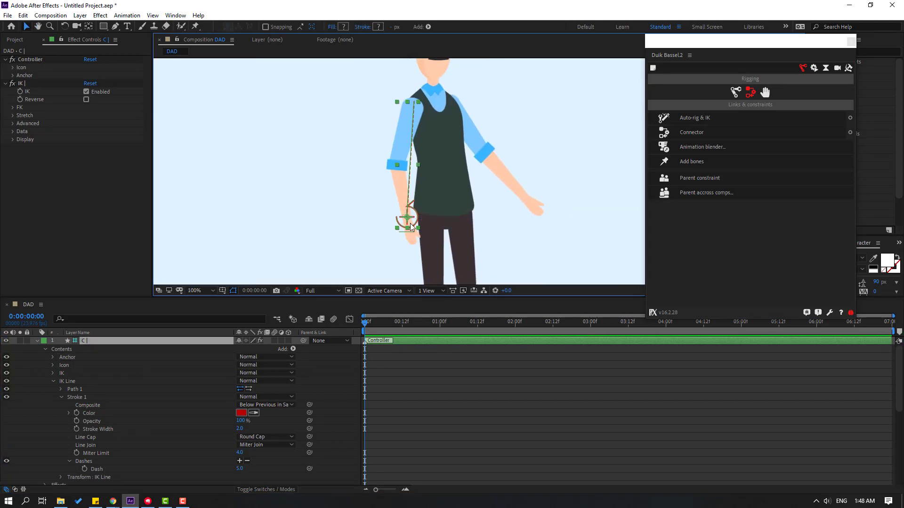
mouse_move(410, 223)
left_mouse_down()
mouse_move(424, 226)
mouse_move(384, 219)
mouse_move(400, 219)
mouse_move(399, 202)
mouse_move(373, 208)
mouse_move(401, 226)
mouse_move(422, 222)
mouse_move(381, 216)
mouse_move(418, 227)
mouse_move(410, 217)
mouse_move(389, 224)
mouse_move(409, 219)
left_mouse_up()
key("ctrl+z")
- Collapse the wrist controller layer, select arm layers 2, 22 and 222 in hand-to-shoulder order and apply Auto-rig & IK to them
left_click(37, 340)
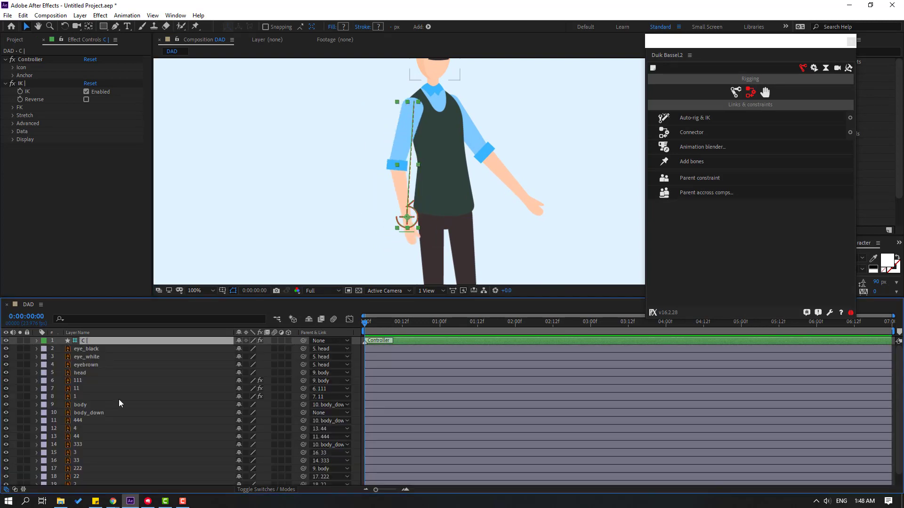
scroll(108, 436, "down", 1)
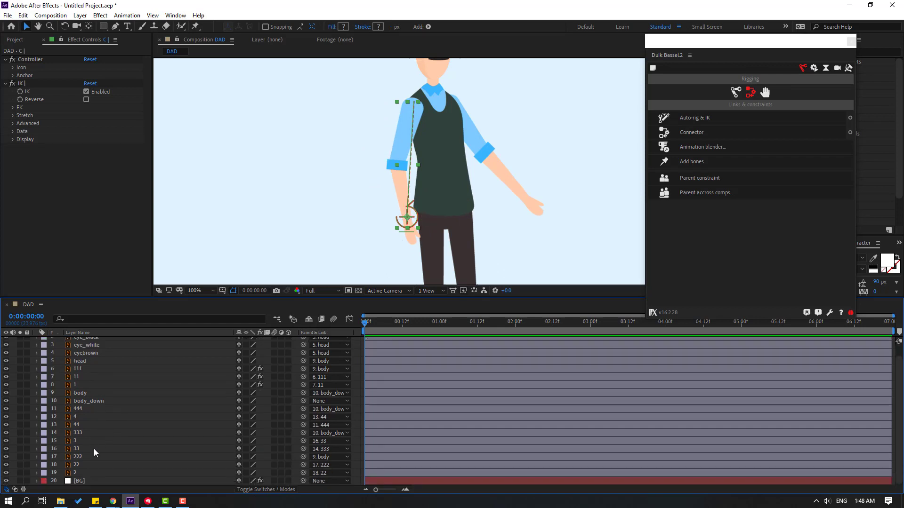
left_click(81, 473)
left_click(84, 465, "ctrl")
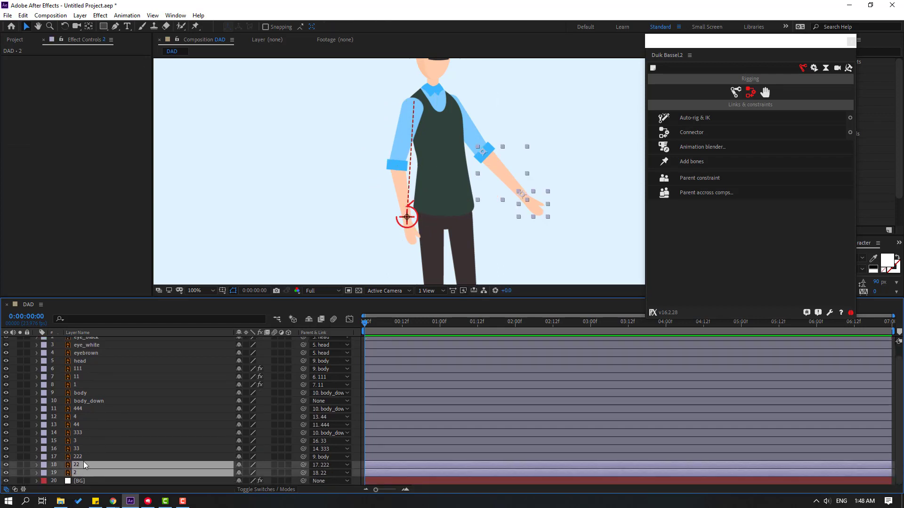
left_click(84, 457, "ctrl")
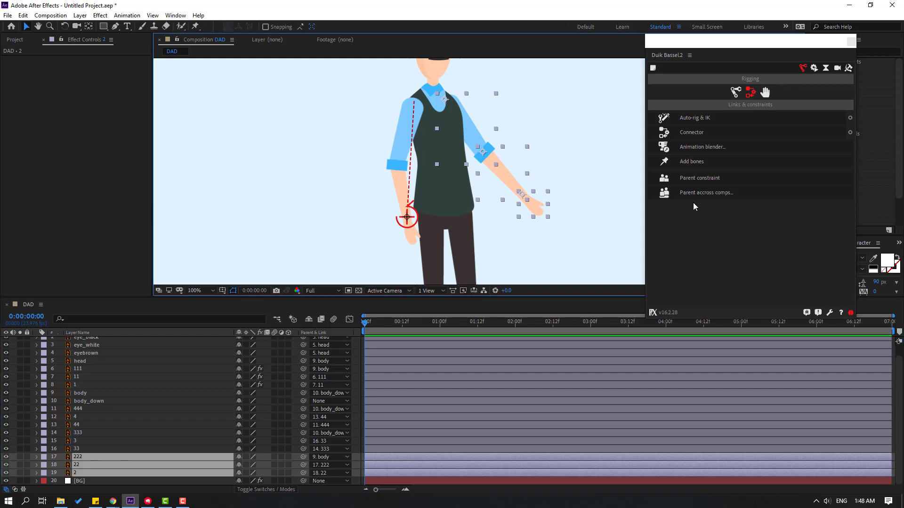
left_click(680, 117)
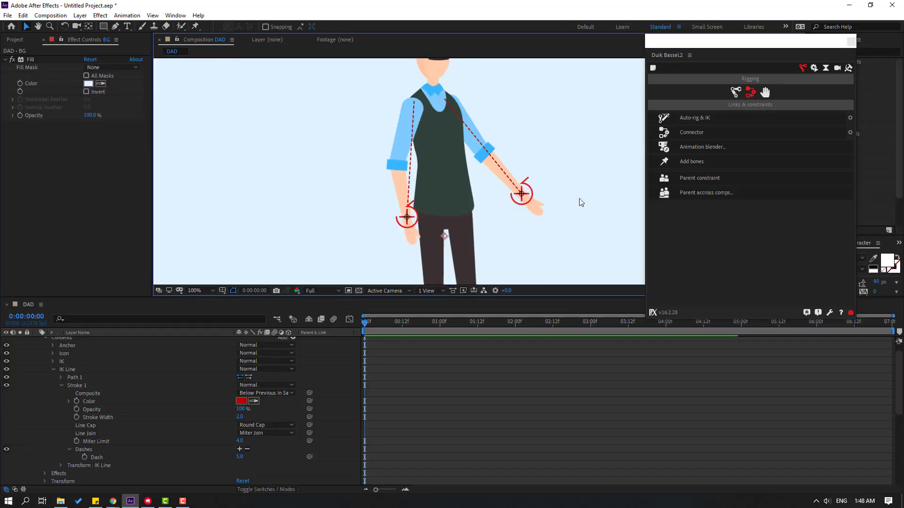
- Try moving the new IK controller on the outstretched arm's wrist to test the bending, and undo the move
left_click(527, 198)
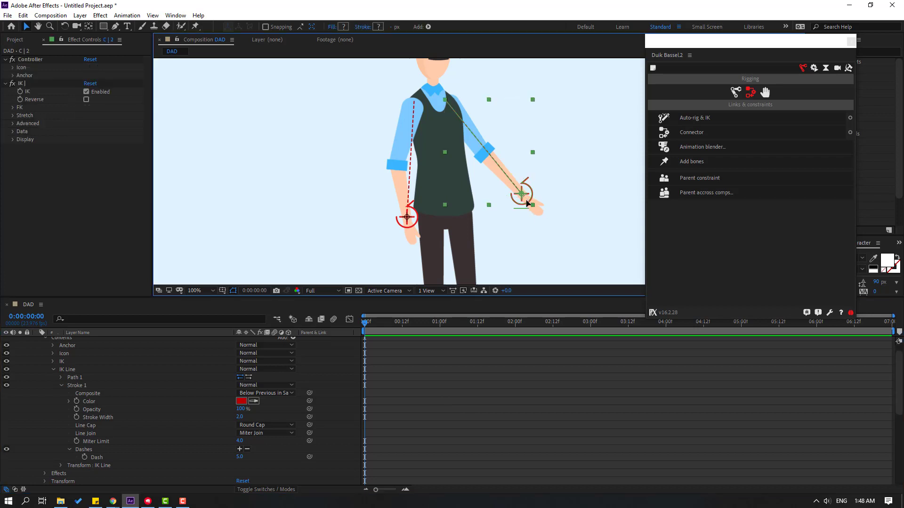
left_click_drag(527, 202, 513, 222)
key("ctrl+z")
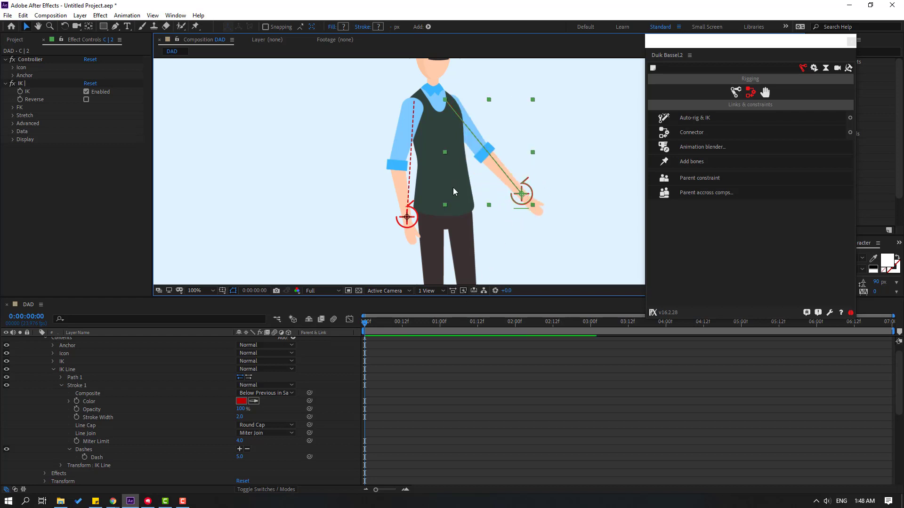
- Collapse the expanded C | 2 controller layer in the timeline
scroll(56, 391, "up", 1)
left_click(32, 346)
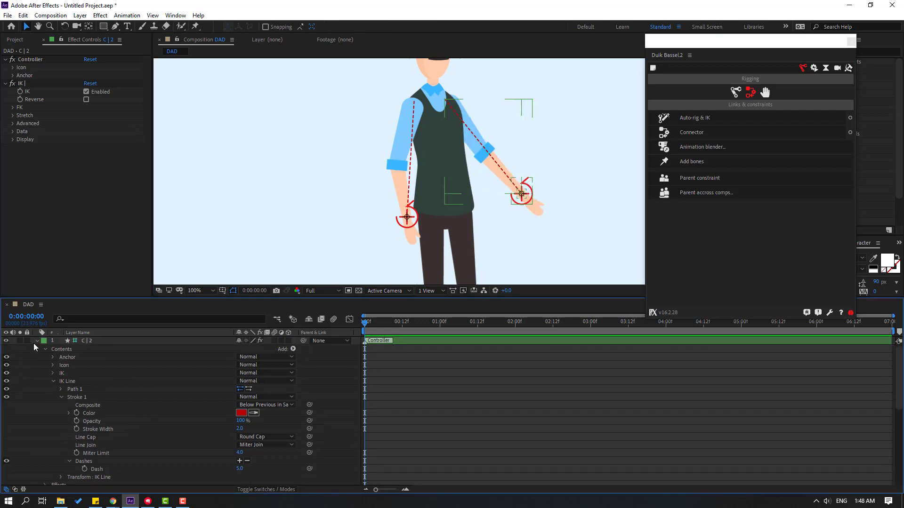
left_click(36, 341)
- Try moving the body layer to test how the head and arms follow it, and put it back
left_click(116, 413)
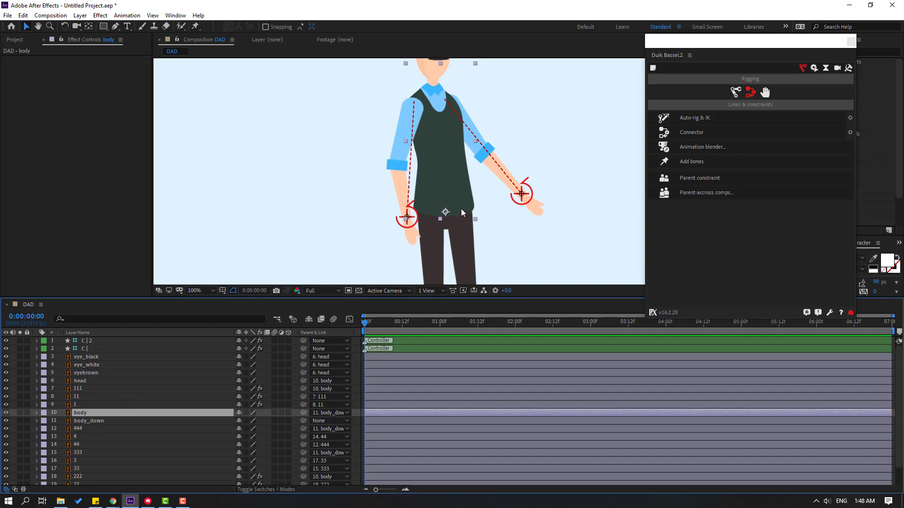
mouse_move(432, 164)
left_mouse_down()
mouse_move(447, 162)
mouse_move(429, 169)
left_mouse_up()
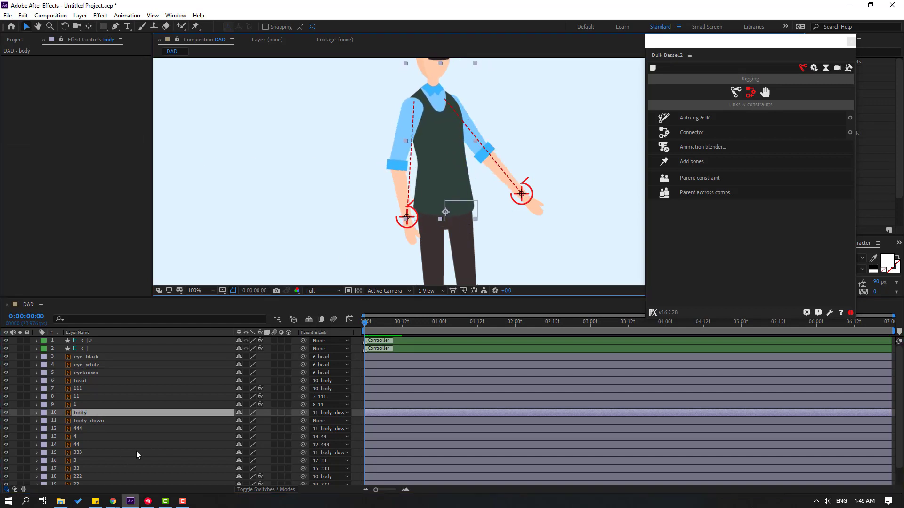
- Select leg layers 4, 44 and 444 in foot-to-thigh order and apply Auto-rig & IK to them
scroll(127, 461, "down", 2)
left_click(70, 418)
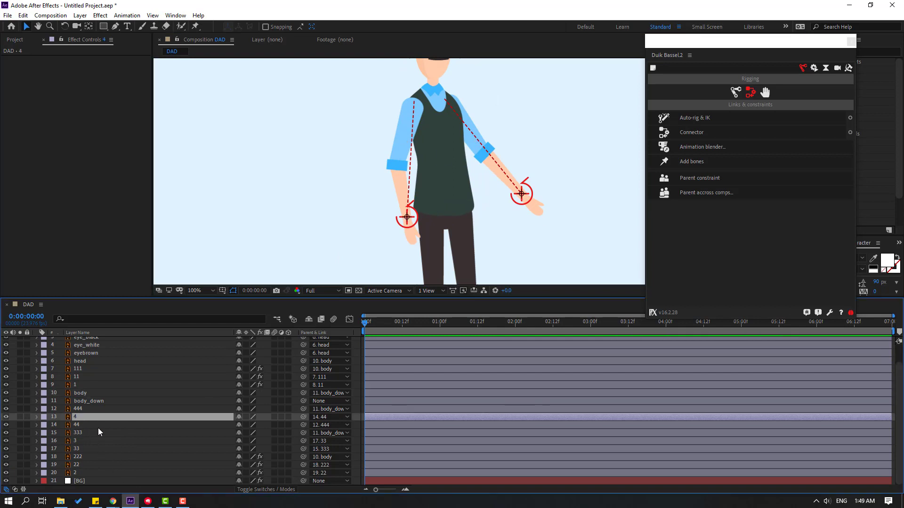
left_click(78, 426, "shift")
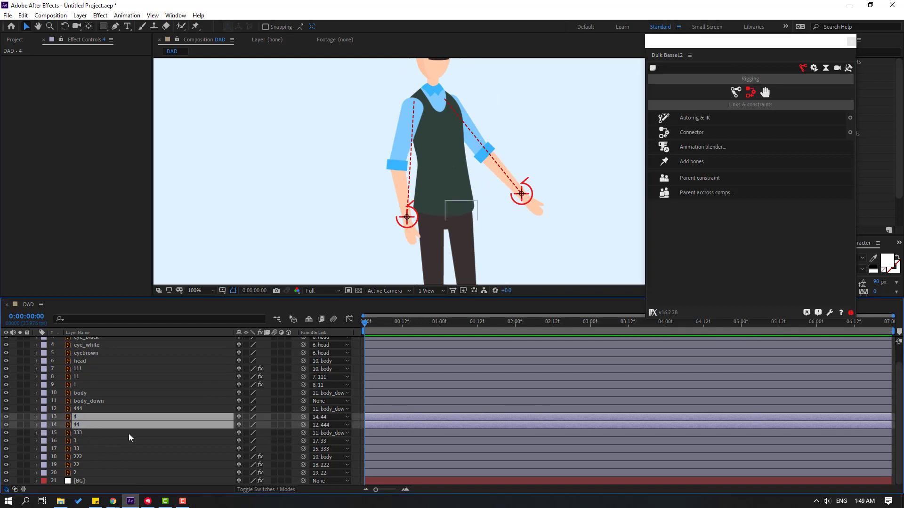
left_click(84, 410, "ctrl")
left_click_drag(430, 212, 380, 64)
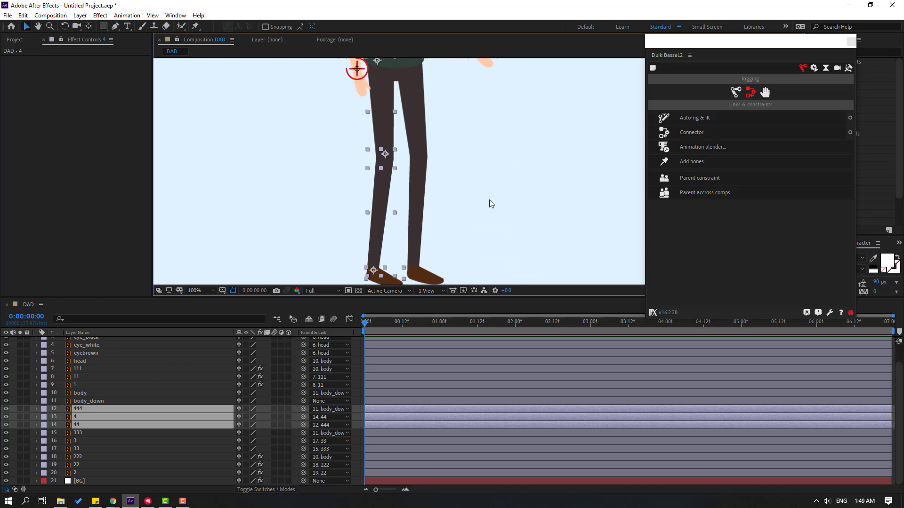
left_click(691, 120)
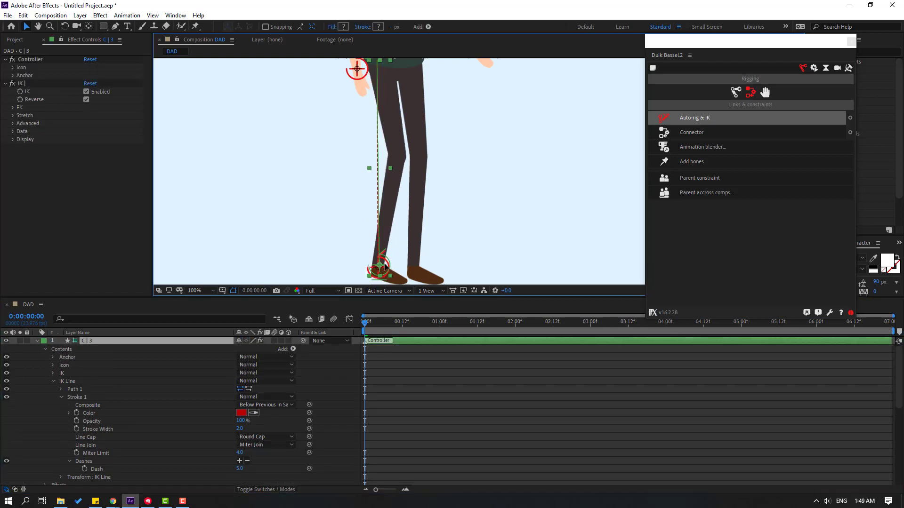
- Try moving the new ankle controller to test the leg's bending, restore its position and collapse the C | 3 layer
mouse_move(385, 267)
left_mouse_down()
mouse_move(339, 263)
mouse_move(468, 226)
mouse_move(448, 247)
mouse_move(382, 269)
left_mouse_up()
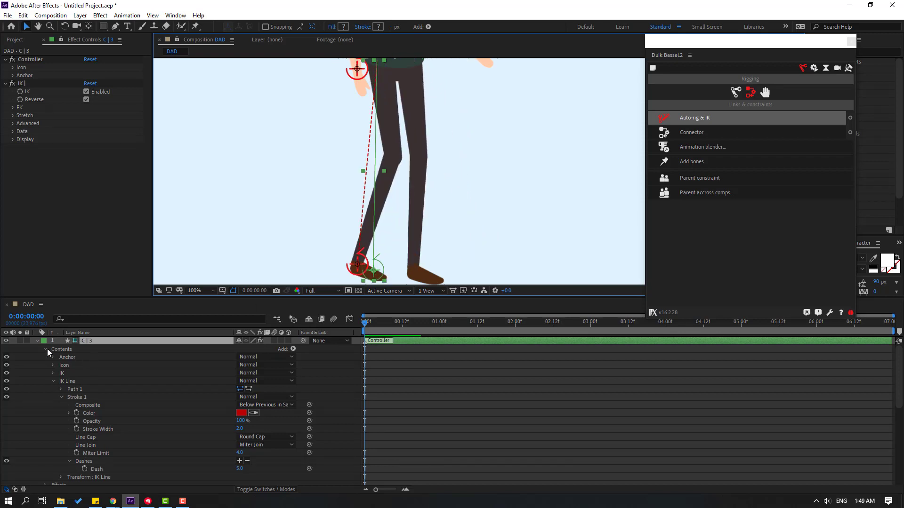
left_click(37, 341)
- Select the other leg's layers 3, 33 and 333 in foot-to-thigh order and apply Auto-rig & IK to them
scroll(87, 422, "down", 2)
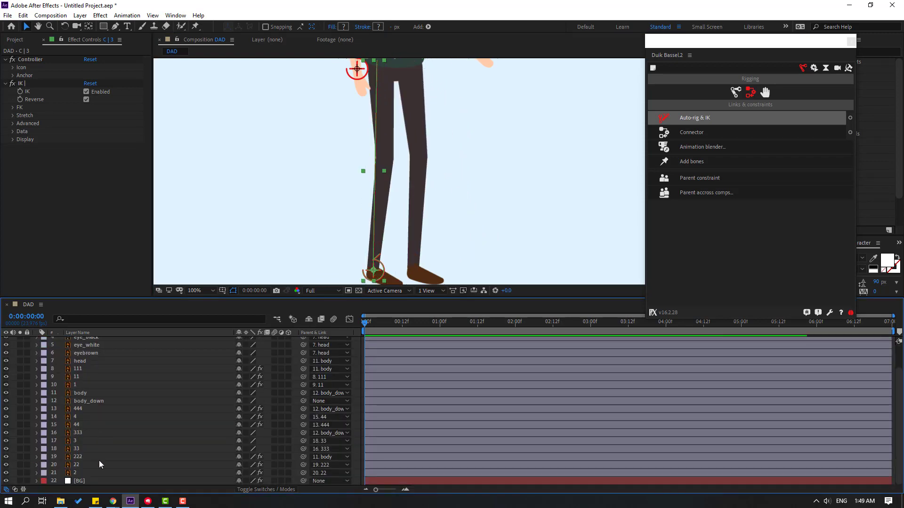
scroll(347, 246, "down", 2)
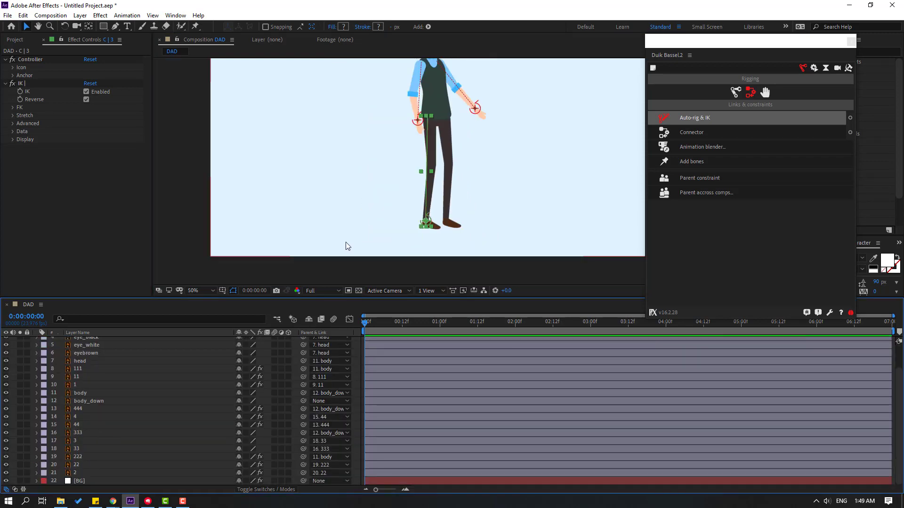
left_click(84, 440)
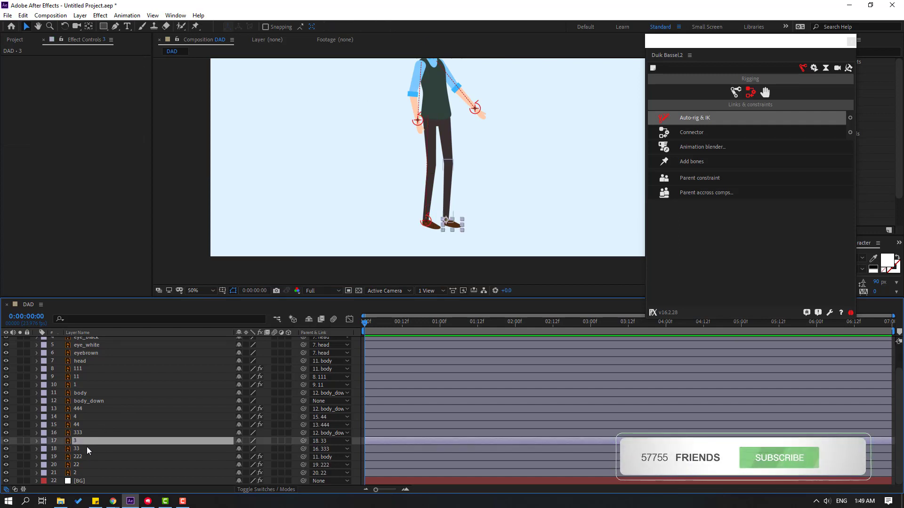
left_click(75, 450, "ctrl")
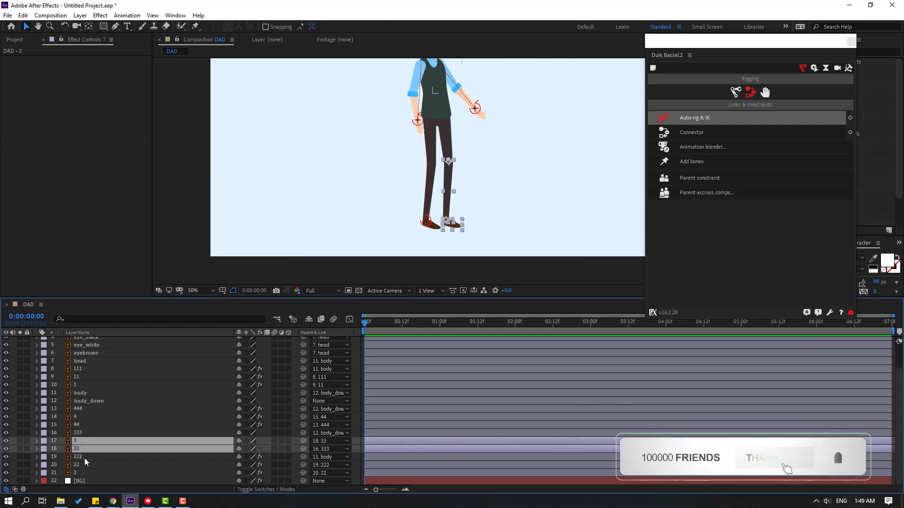
left_click(78, 434, "ctrl")
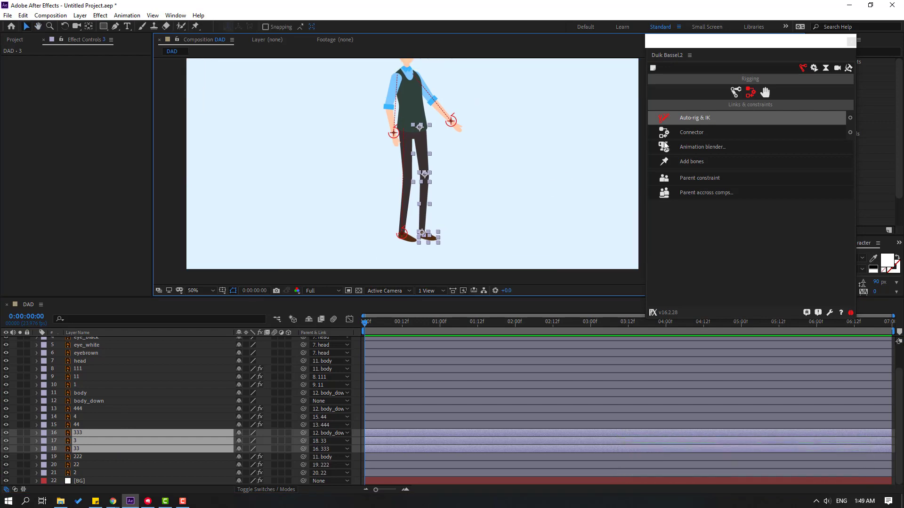
left_click(697, 118)
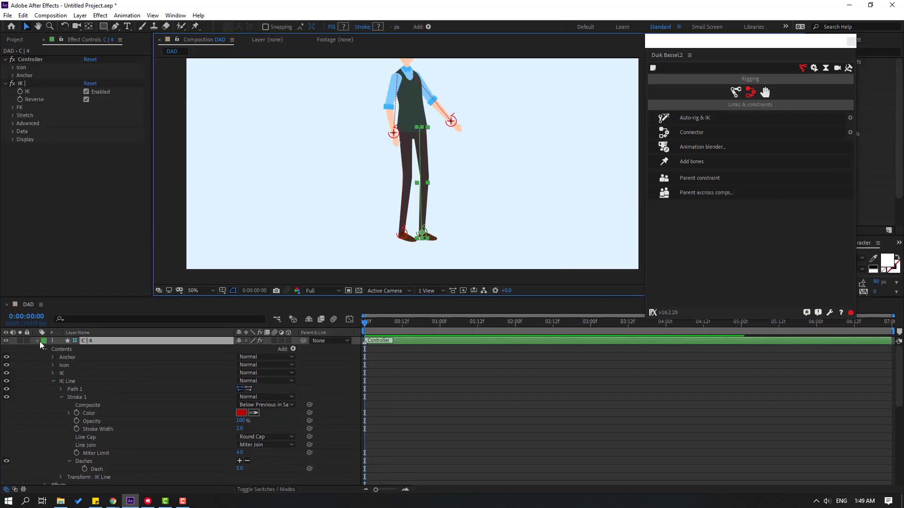
- Try moving the C | 4 controller at the second leg's ankle to test the IK, and undo the move
scroll(378, 186, "up", 1)
left_click_drag(435, 191, 459, 125)
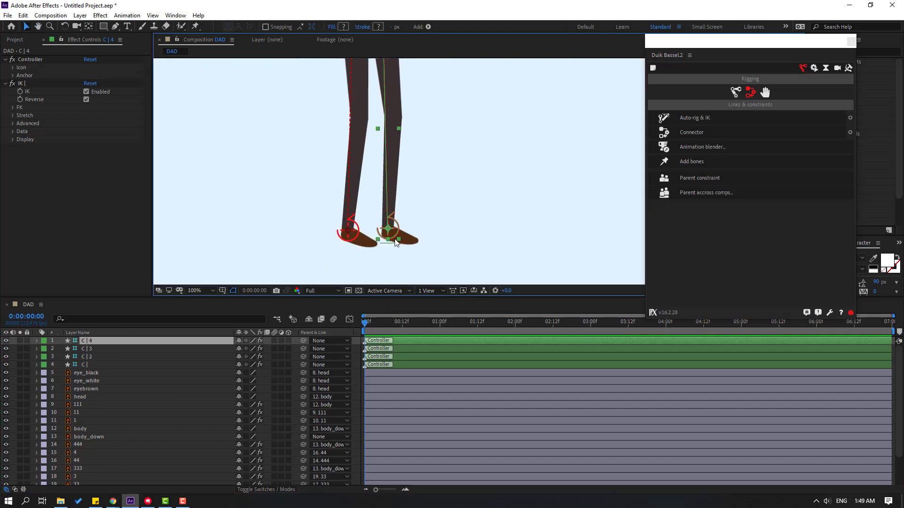
mouse_move(396, 232)
left_mouse_down()
mouse_move(431, 217)
mouse_move(415, 239)
mouse_move(426, 207)
mouse_move(392, 229)
left_mouse_up()
key("ctrl+z")
- Try moving the body_down layer at the hips to test the whole rig, and restore its position
scroll(475, 200, "down", 1)
left_click_drag(531, 146, 489, 193)
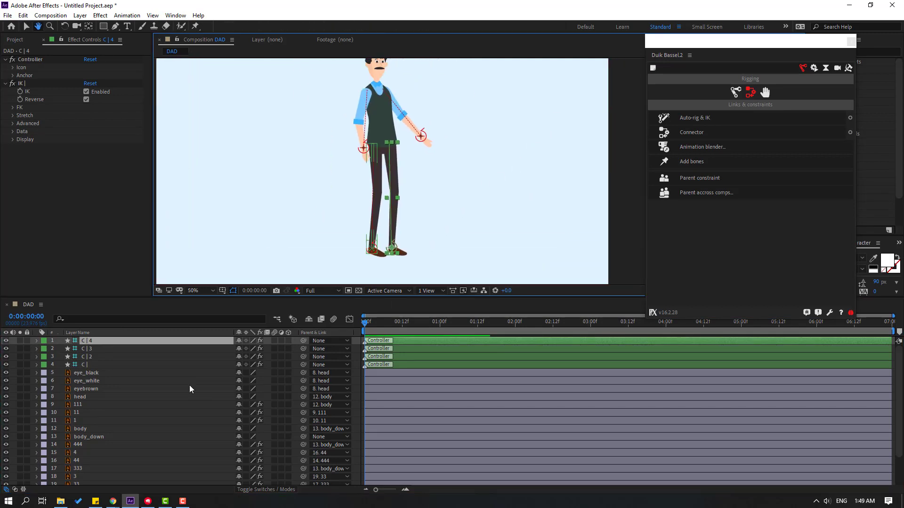
left_click(100, 438)
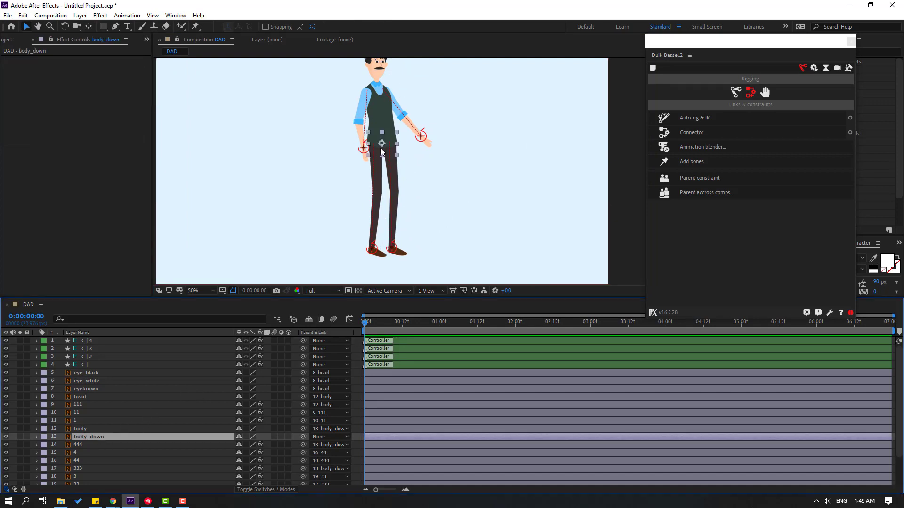
scroll(410, 156, "up", 2)
scroll(411, 178, "down", 2)
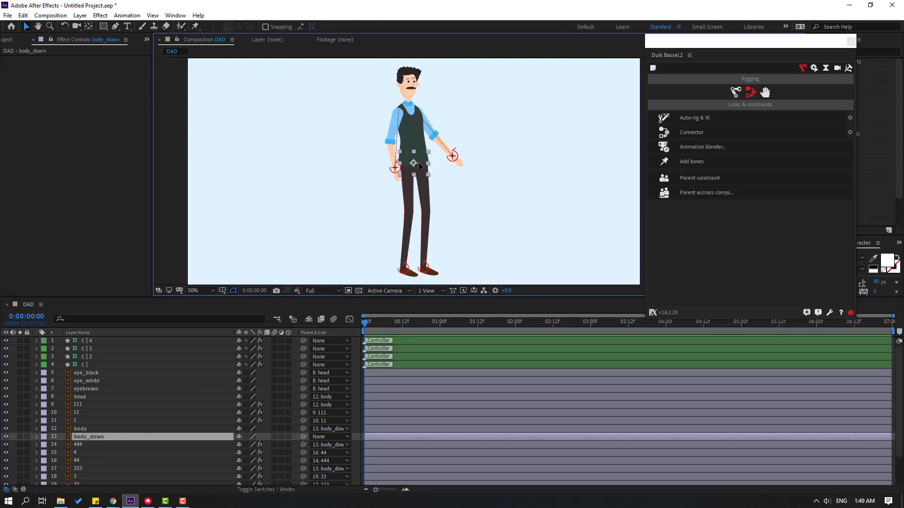
mouse_move(420, 166)
left_mouse_down()
mouse_move(424, 191)
mouse_move(408, 168)
mouse_move(426, 172)
mouse_move(417, 176)
left_mouse_up()
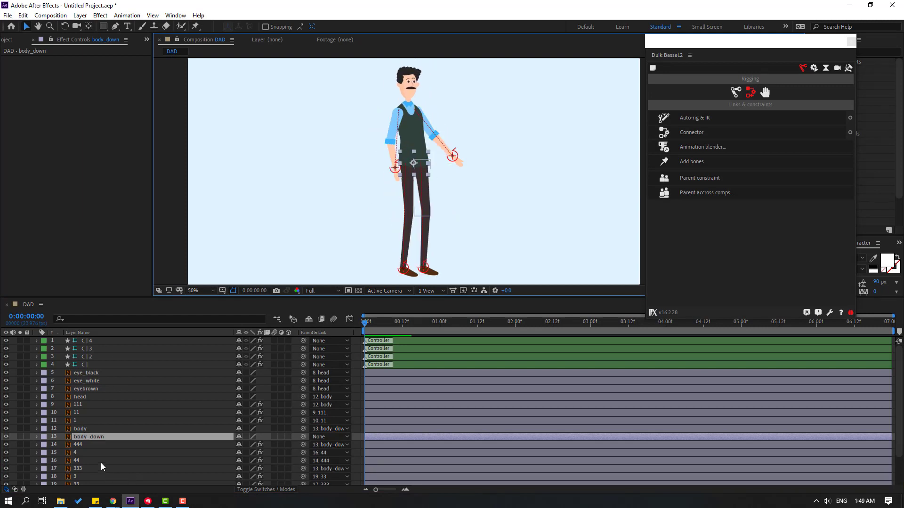
- Try rotating the body layer to about 4° to test the upper body, and undo the rotation
left_click(82, 429)
key("r")
left_click_drag(249, 437, 253, 439)
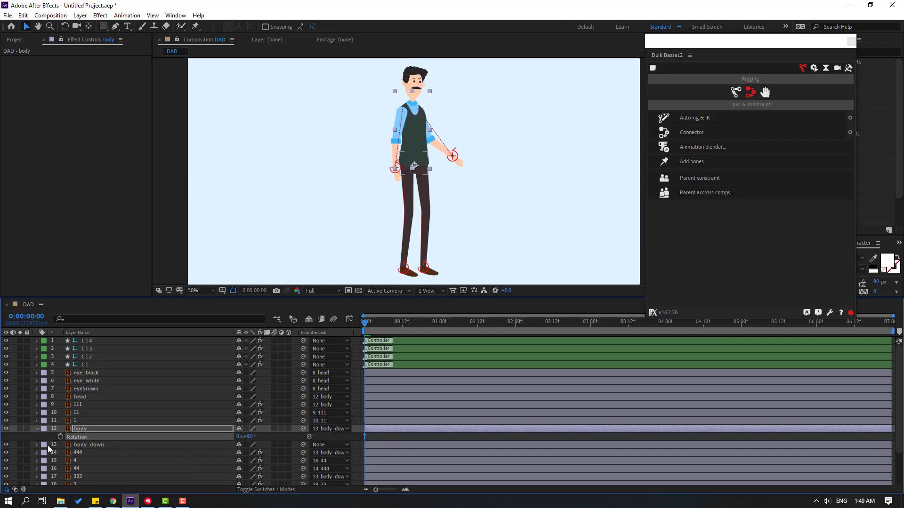
key("ctrl+z")
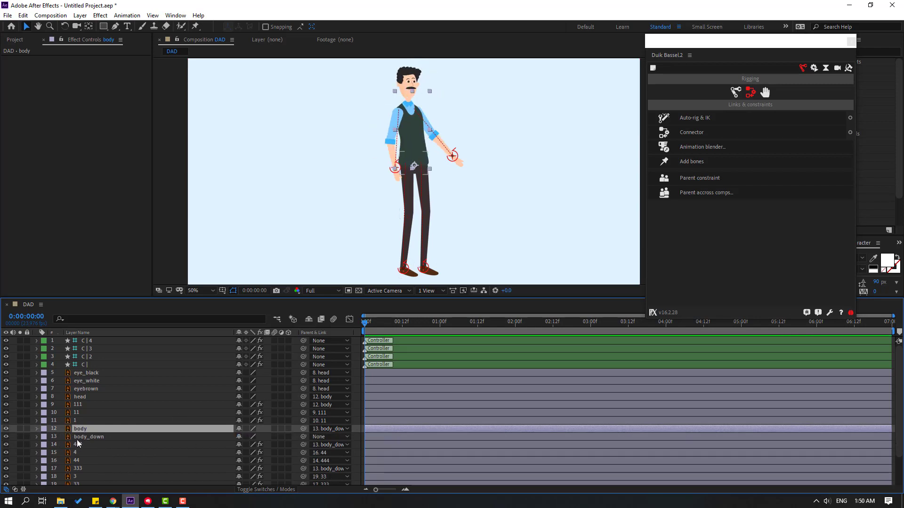
- Create a Duik position controller for the body_down layer and parent body_down to that C | body_down controller
left_click(93, 438)
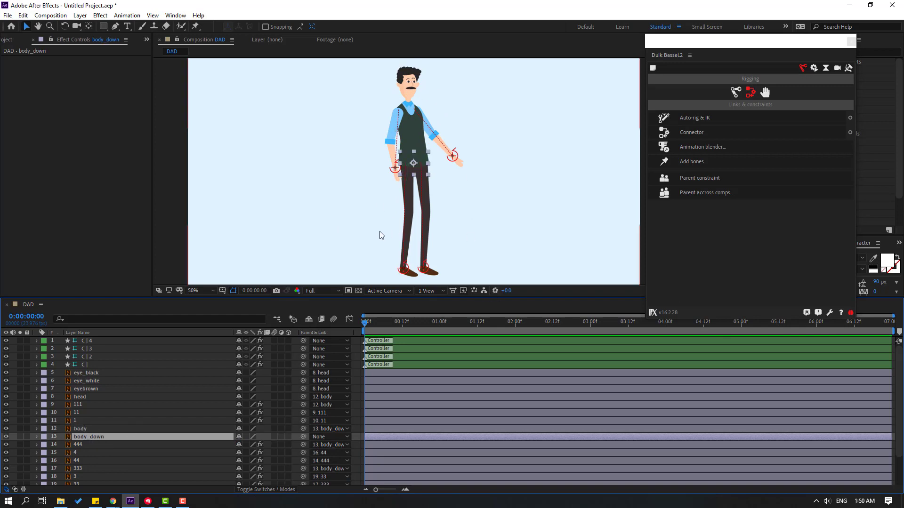
scroll(490, 193, "up", 2)
left_click(765, 93)
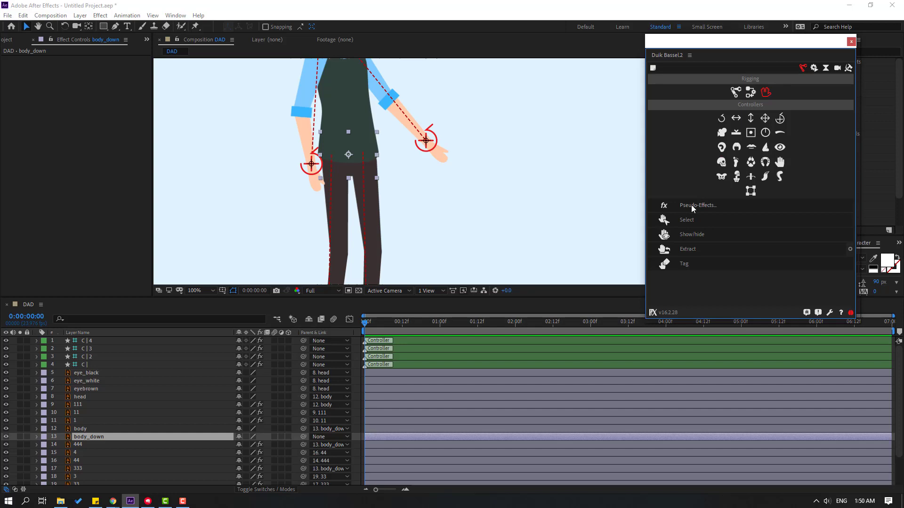
left_click(764, 121)
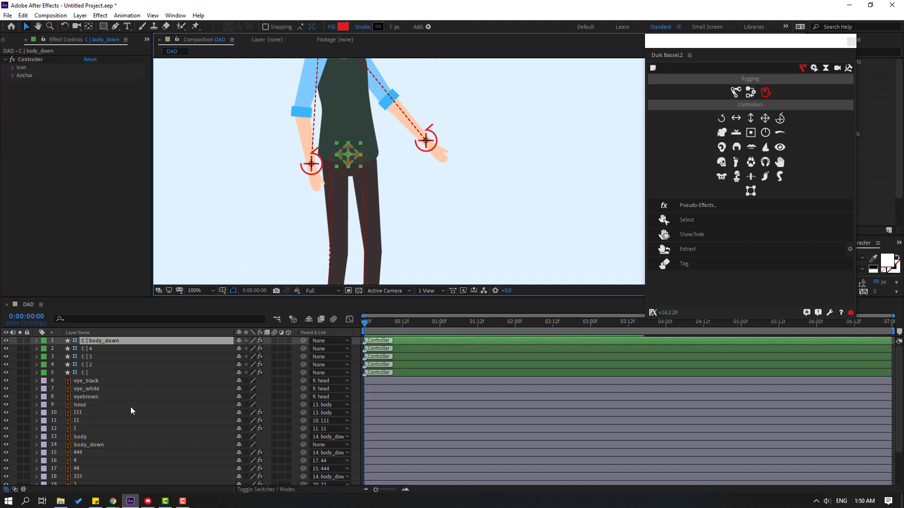
left_click(290, 445)
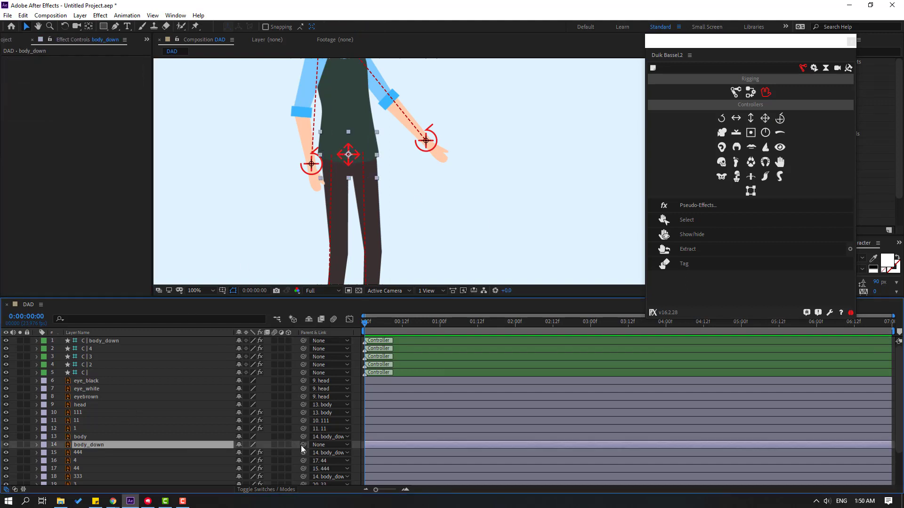
left_click_drag(303, 446, 118, 343)
- Try moving the C | body_down controller to test the hips, restore its position and close the Duik Bassel.2 window
left_click(112, 342)
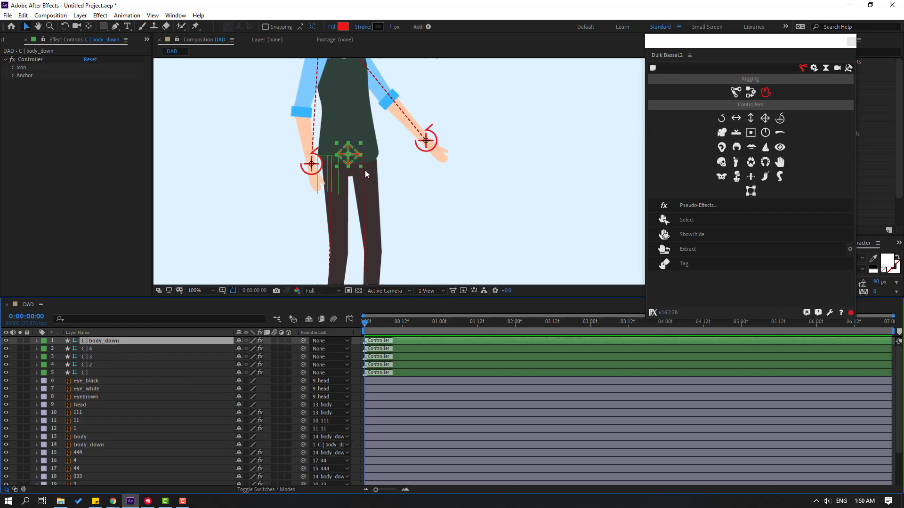
mouse_move(352, 161)
left_mouse_down()
mouse_move(360, 156)
mouse_move(349, 155)
left_mouse_up()
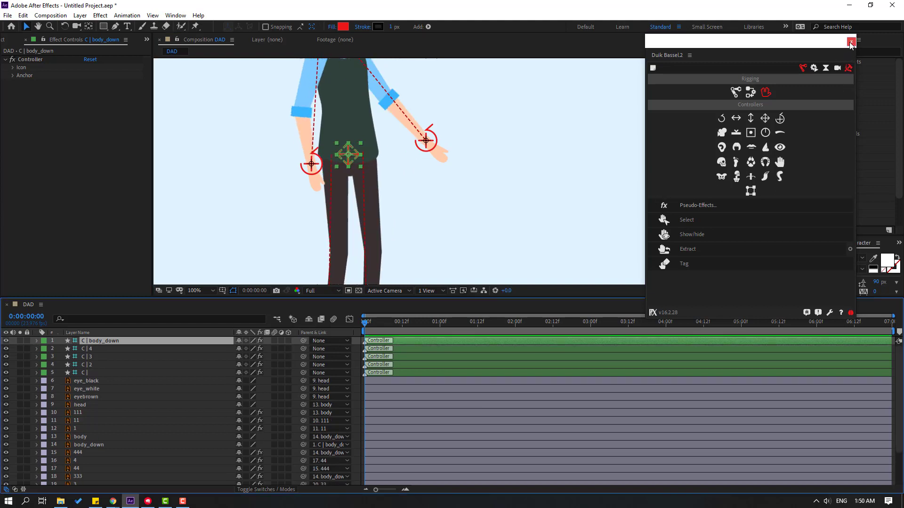
left_click(850, 43)
scroll(481, 133, "down", 2)
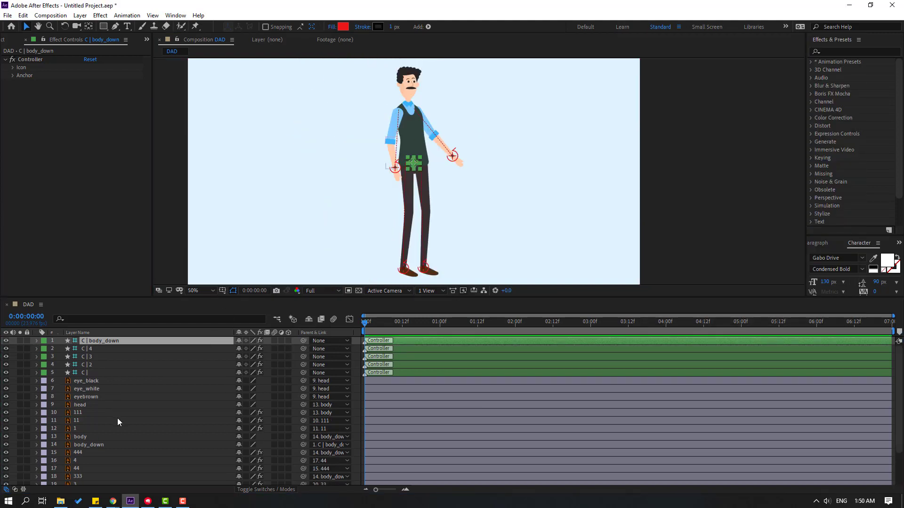
- Mark all twelve arm and leg layers (1 through 444, excluding the body, head and controllers) as shy and hide shy layers
left_click(84, 413)
left_click(81, 421, "ctrl")
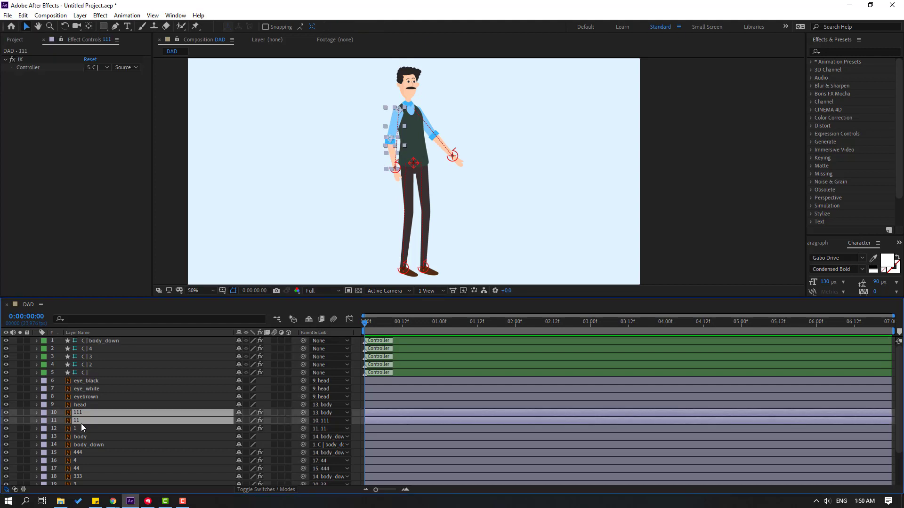
left_click(89, 429, "ctrl")
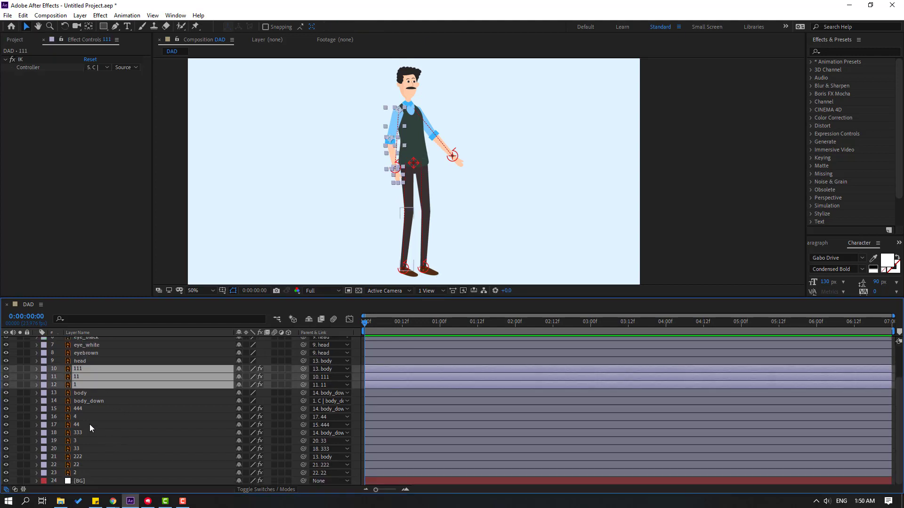
left_click(76, 409, "ctrl")
left_click(77, 417, "ctrl")
left_click(78, 424, "ctrl")
left_click(78, 433, "ctrl")
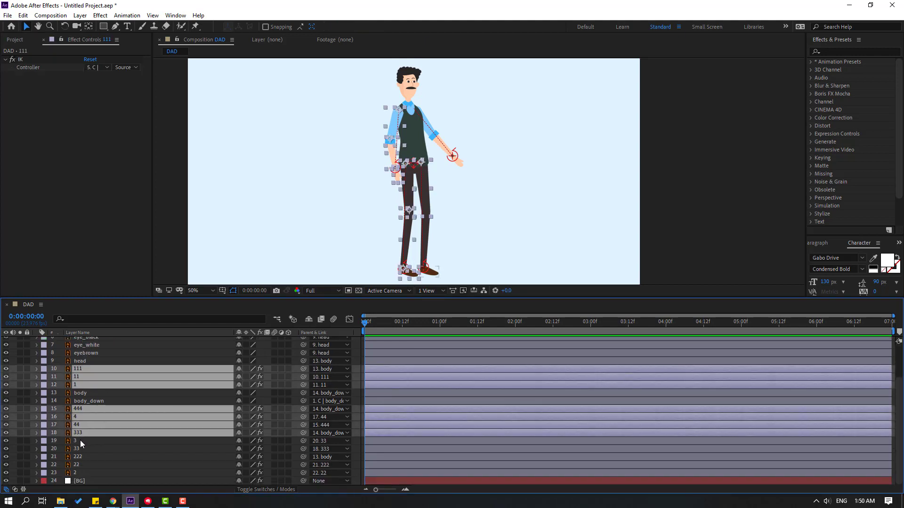
left_click(80, 441, "ctrl")
left_click(80, 449, "ctrl")
left_click(80, 456, "ctrl")
left_click(80, 457, "ctrl")
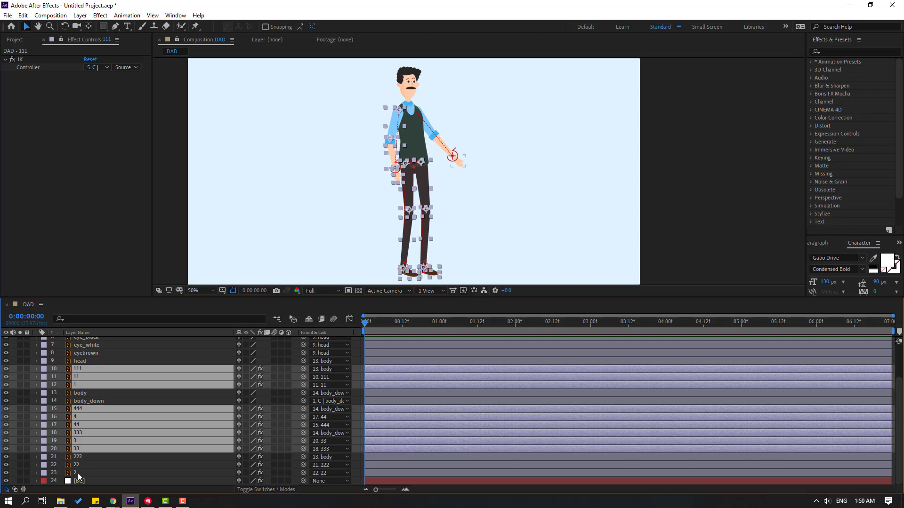
left_click(78, 473, "ctrl")
left_click(81, 464, "ctrl")
left_click(82, 458, "ctrl")
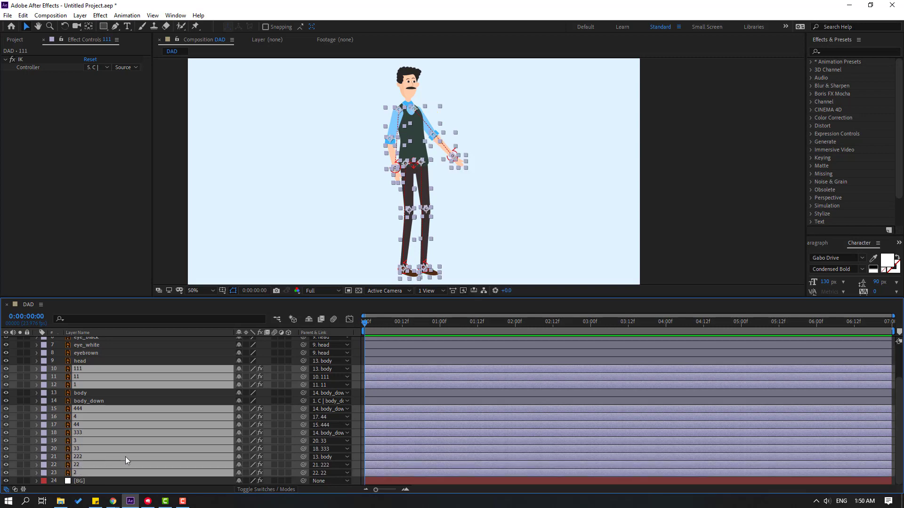
left_click(239, 369)
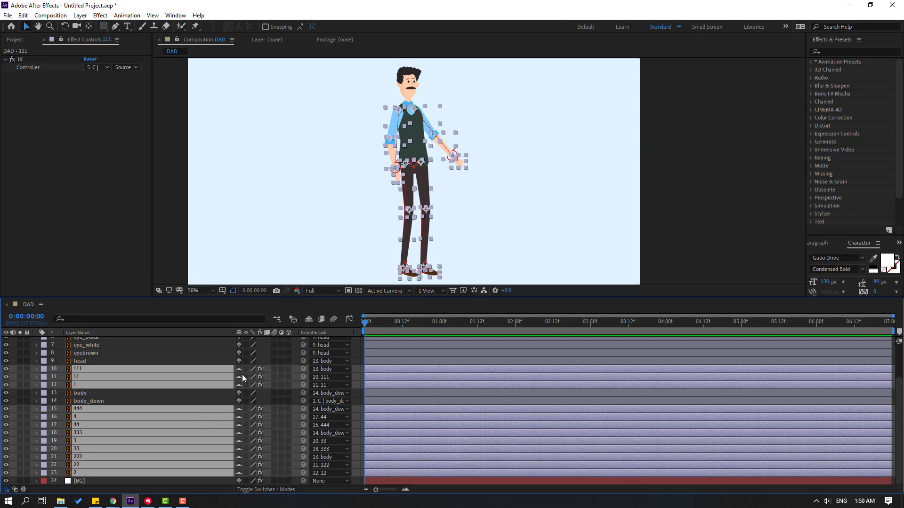
left_click(308, 322)
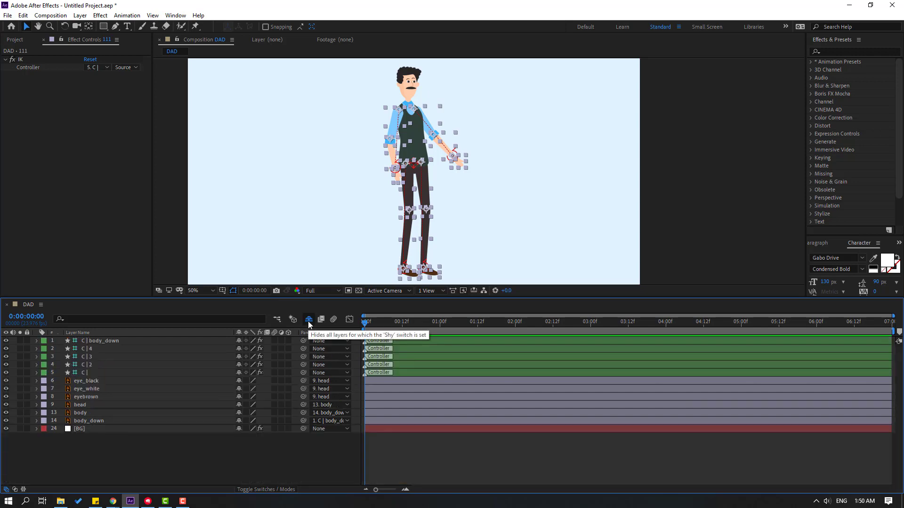
- Mark the body and body_down layers as shy too, and enlarge the composition viewer by shrinking the timeline
left_click(128, 434)
left_click(85, 421)
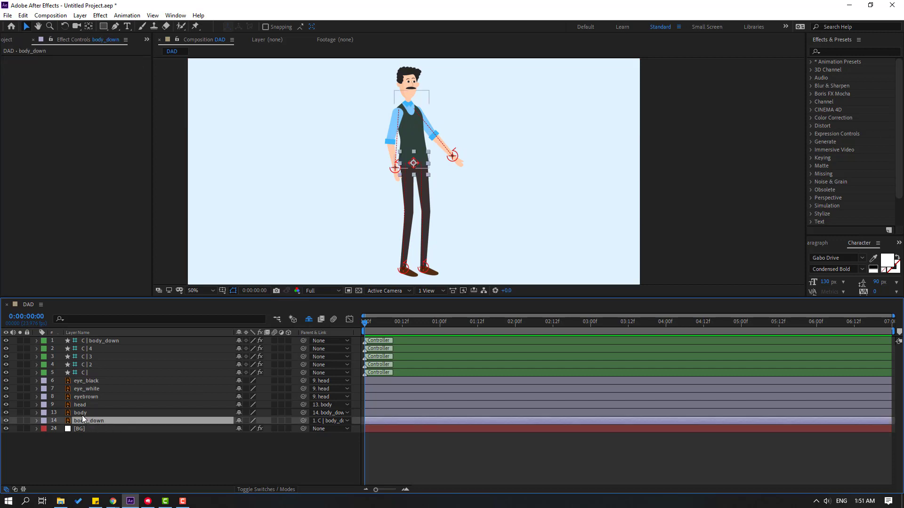
left_click(82, 414, "shift")
left_click(240, 413)
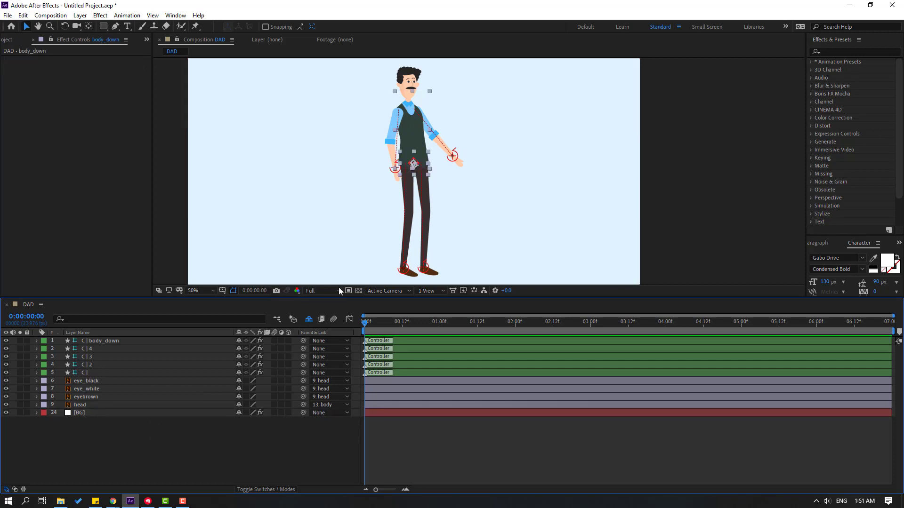
left_click_drag(322, 299, 307, 336)
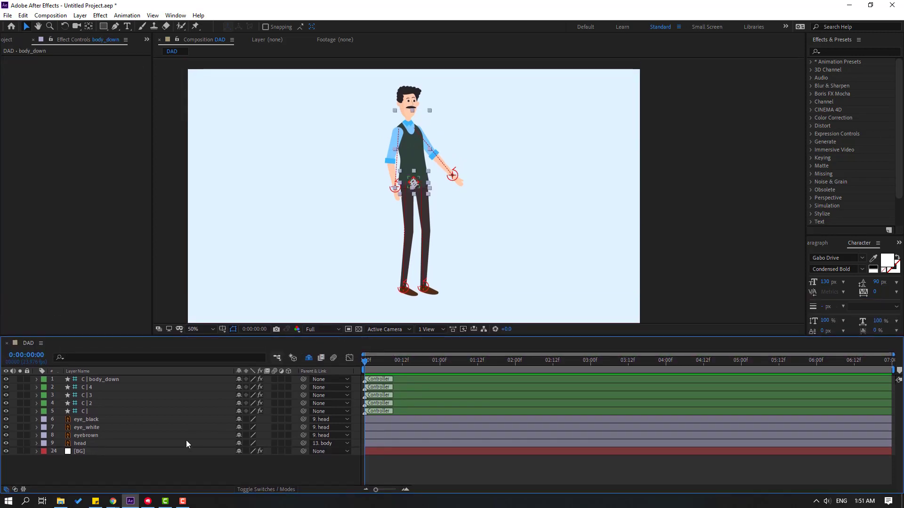
scroll(371, 259, "up", 2)
left_click_drag(386, 261, 405, 204)
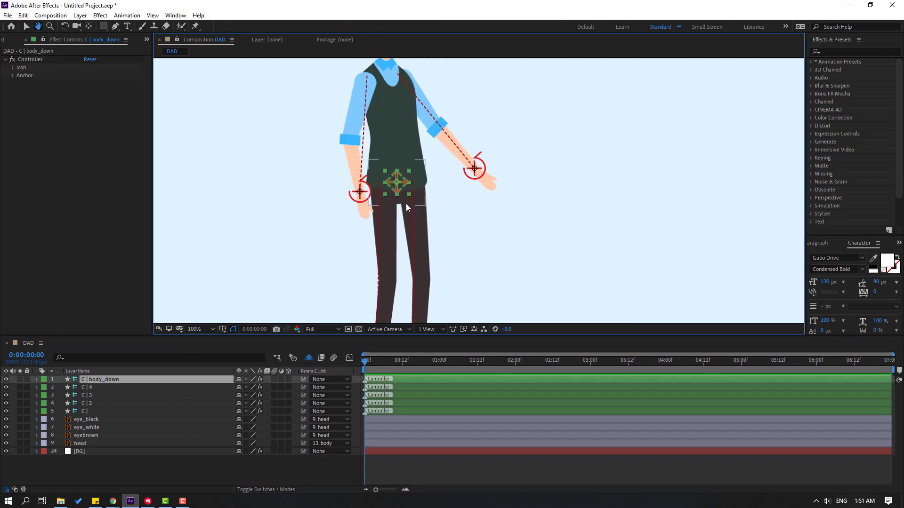
left_click(476, 170)
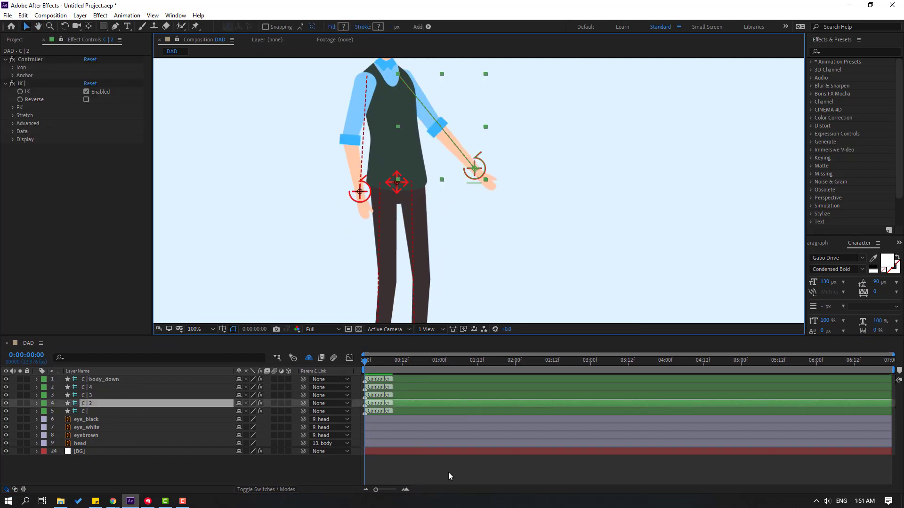
left_click(429, 478)
scroll(446, 193, "down", 2)
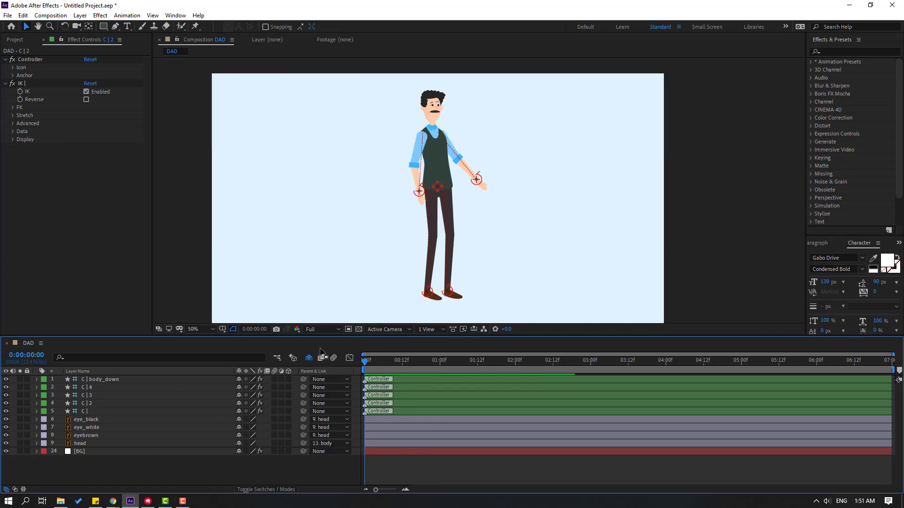
- Keyframe the foot controllers' Position at 0:00:00:00, spreading the feet with C | 4 at X 1051.6 and C | 3 at X 888.9
left_click(94, 411)
left_click(429, 293)
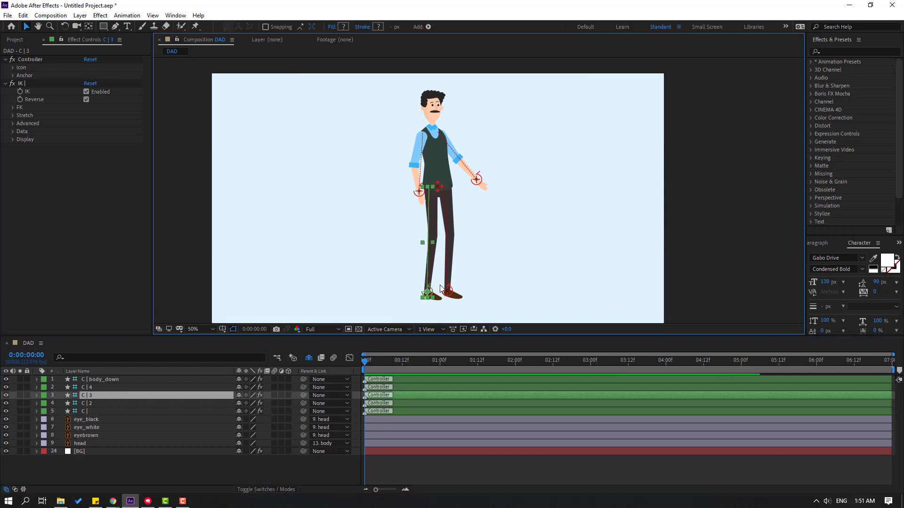
left_click(89, 387, "shift")
key("p")
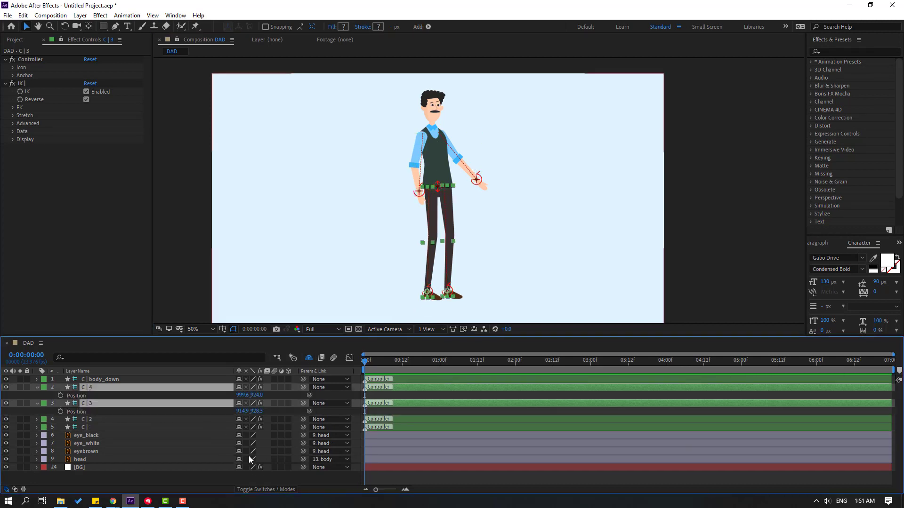
left_click(60, 395)
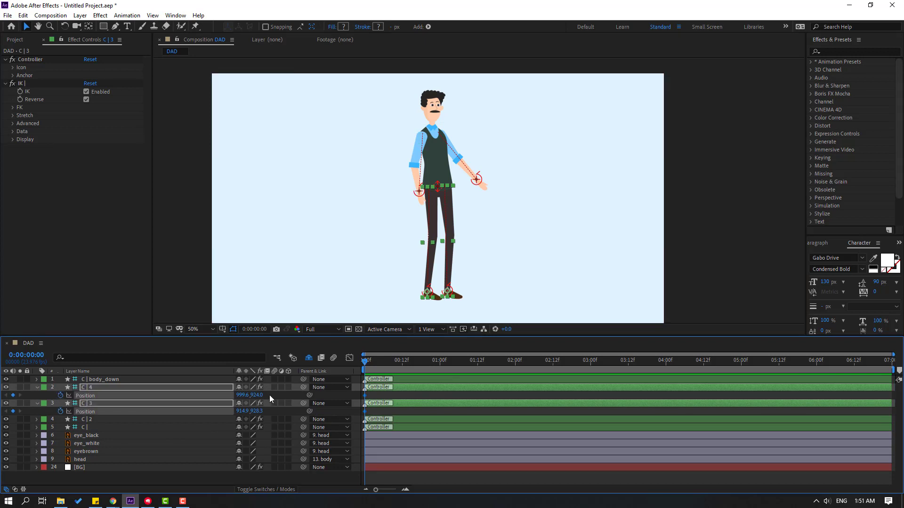
left_click_drag(248, 395, 225, 406)
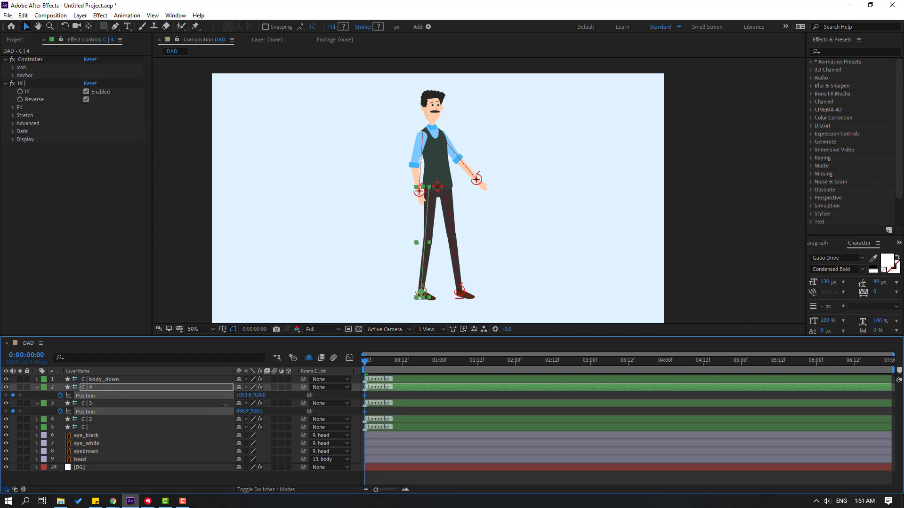
left_click(227, 403)
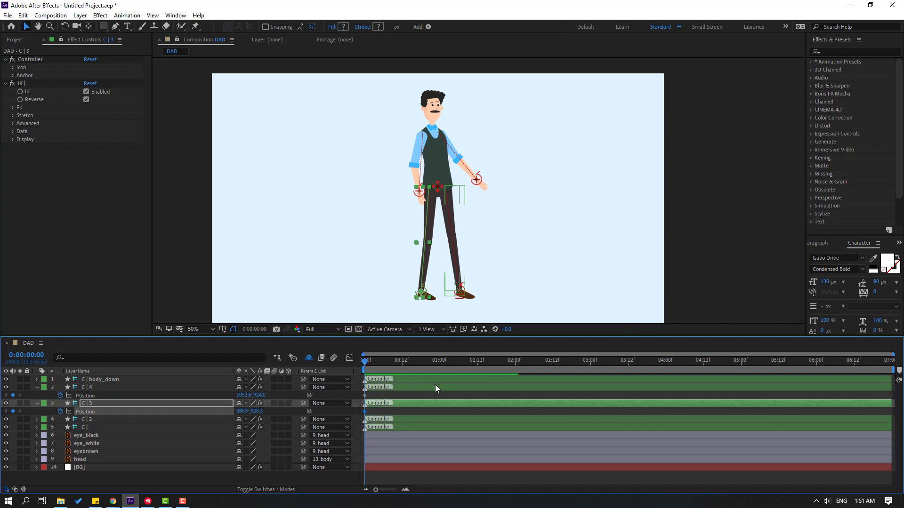
- At 0:00:00:10, swap the feet by setting the X position of C | 4 to 895.6 and of C | 3 to 1051.9
key("shift+Page_Down")
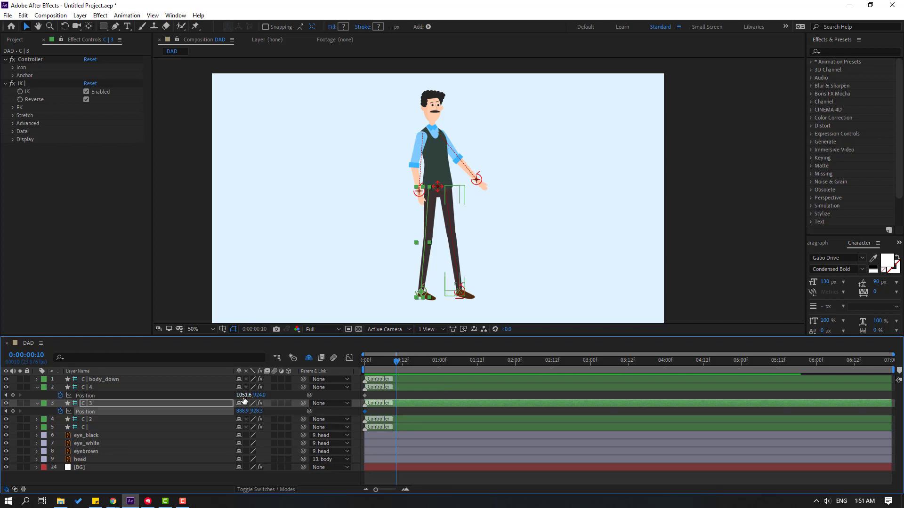
left_click_drag(243, 395, 177, 405)
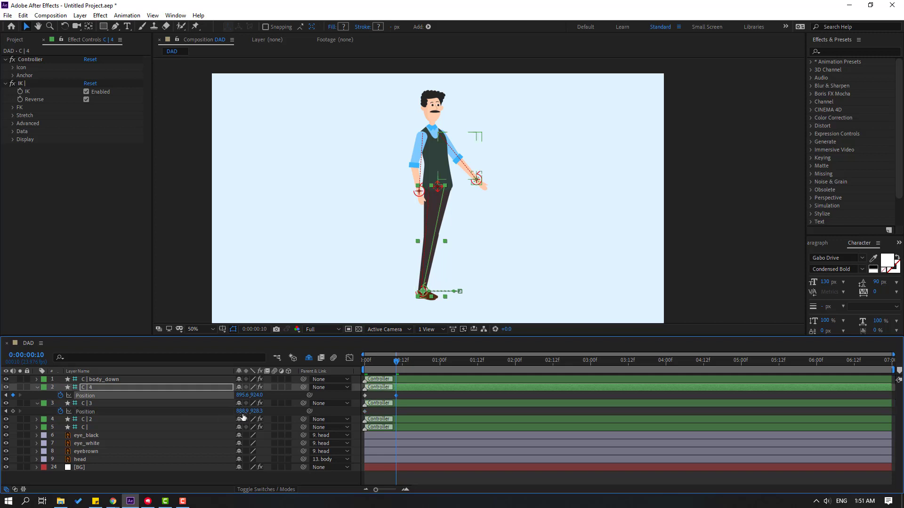
left_click_drag(242, 411, 320, 405)
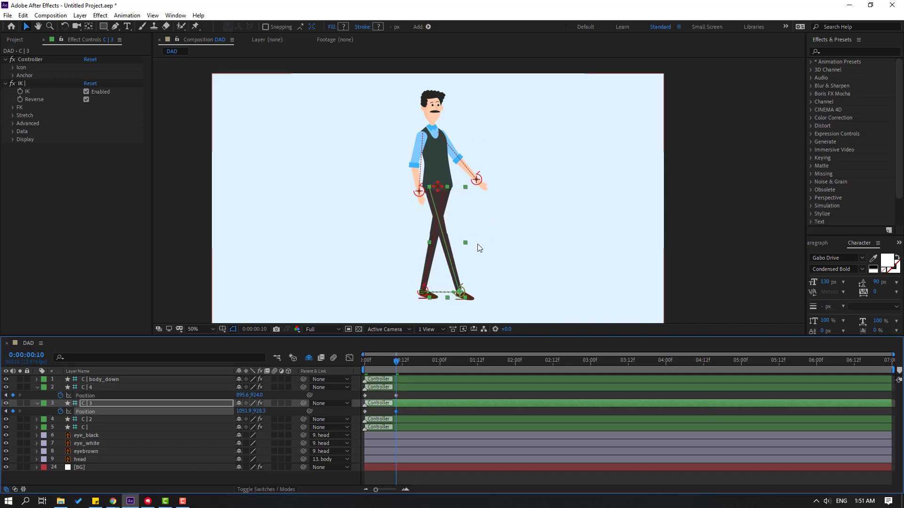
- Copy the first Position keyframes of C | 4 and C | 3 to 0:00:00:20, end the work area there and preview the loop
scroll(477, 246, "up", 1)
left_click_drag(473, 252, 494, 153)
key("v")
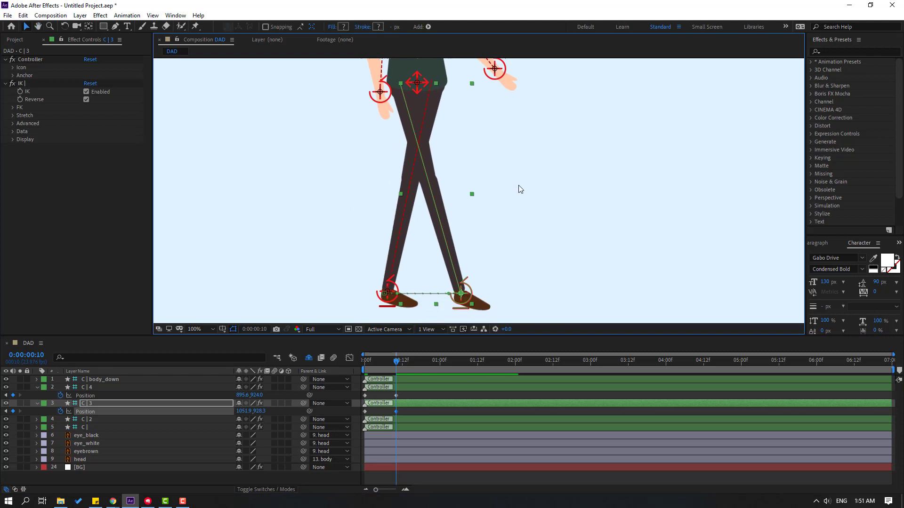
key("shift+Page_Down")
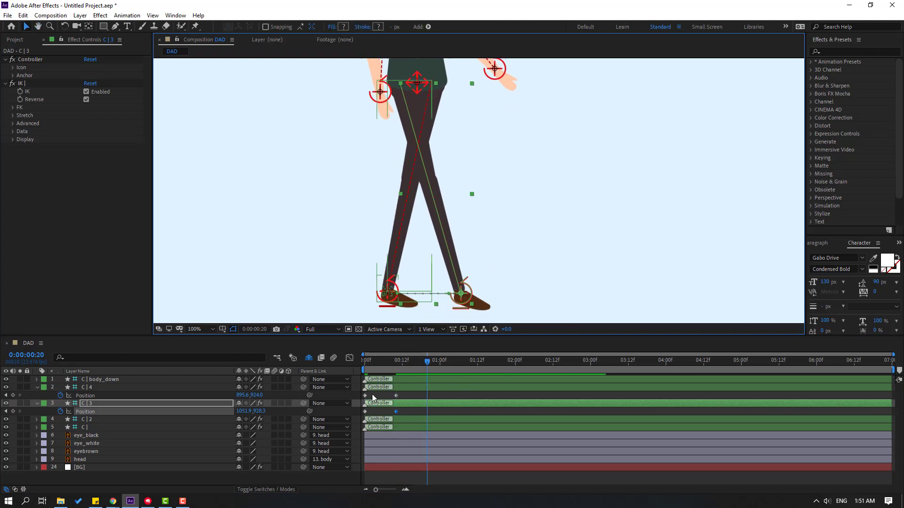
left_click(365, 395)
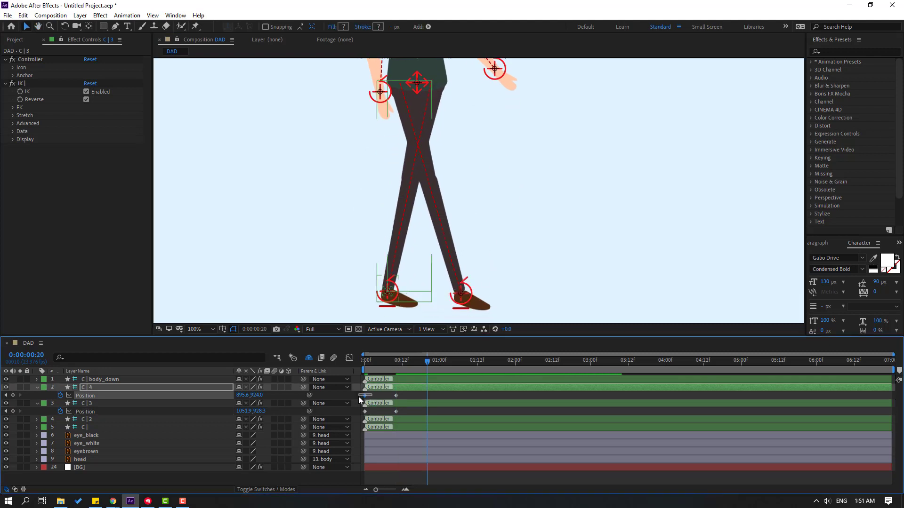
key("ctrl+v")
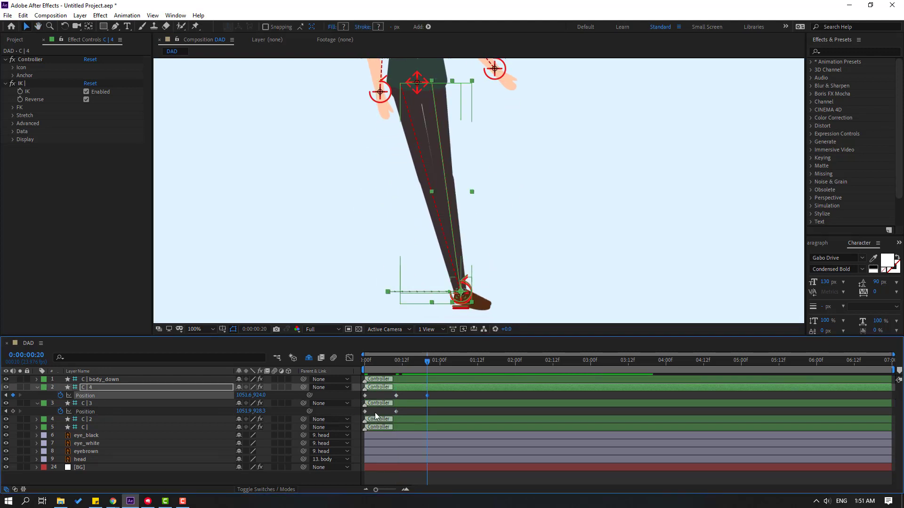
left_click(365, 412)
key("ctrl+c")
key("ctrl+v")
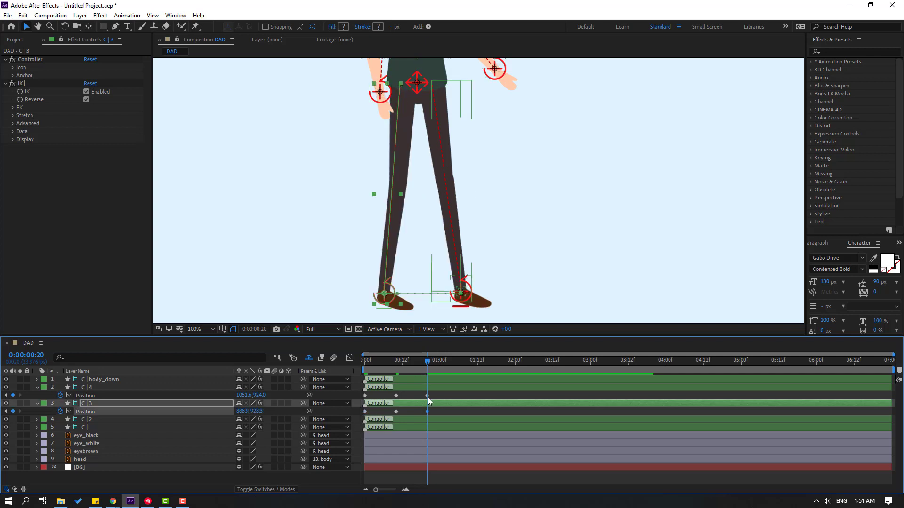
key("space")
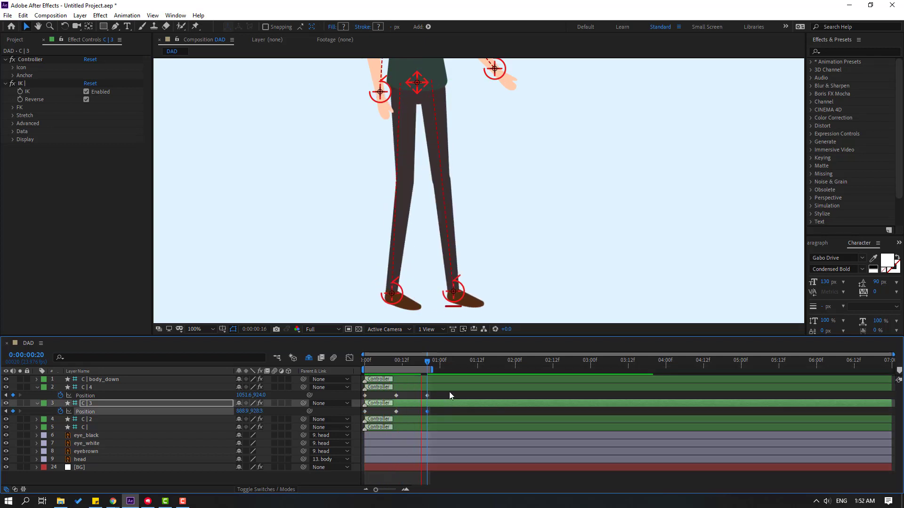
- At 0:00:00:05, lift the C | 3 foot by setting its Y position to 864.3, and preview the motion
left_click(387, 360)
key("Page_Up")
key("Page_Up")
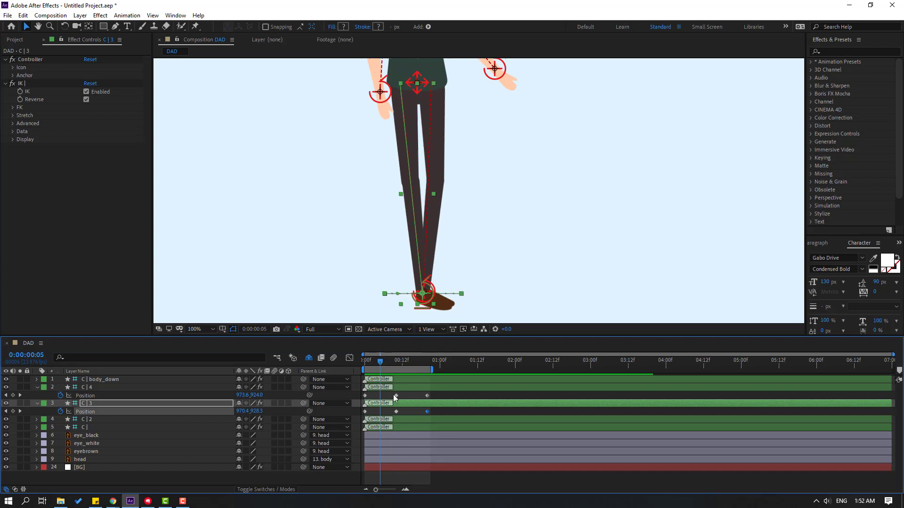
left_click(407, 405)
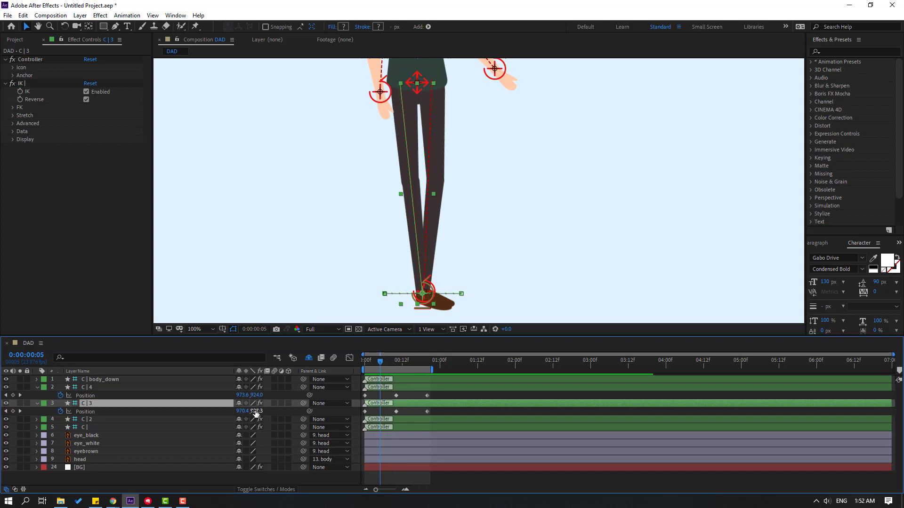
left_click_drag(256, 413, 279, 443)
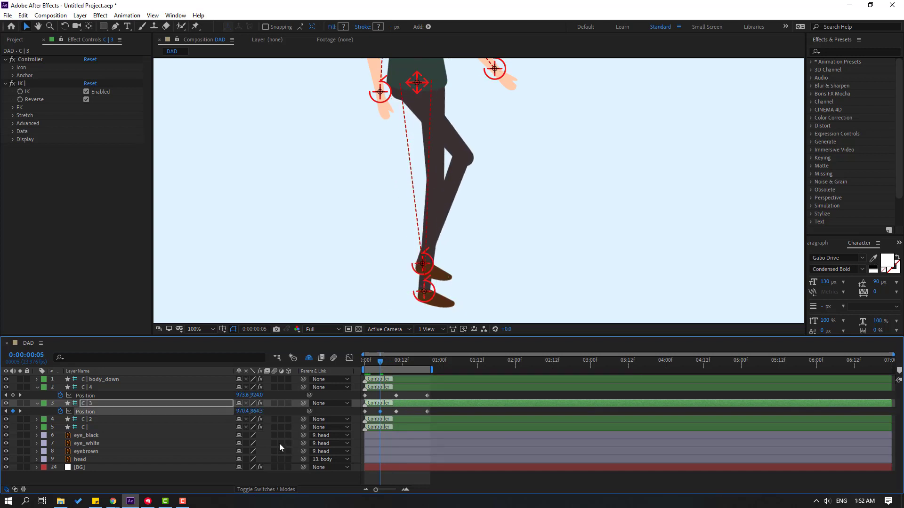
key("space")
- At 0:00:00:15, lift the C | 4 foot by setting its Y position to 859.0, and preview the leg cycle
left_click(381, 365)
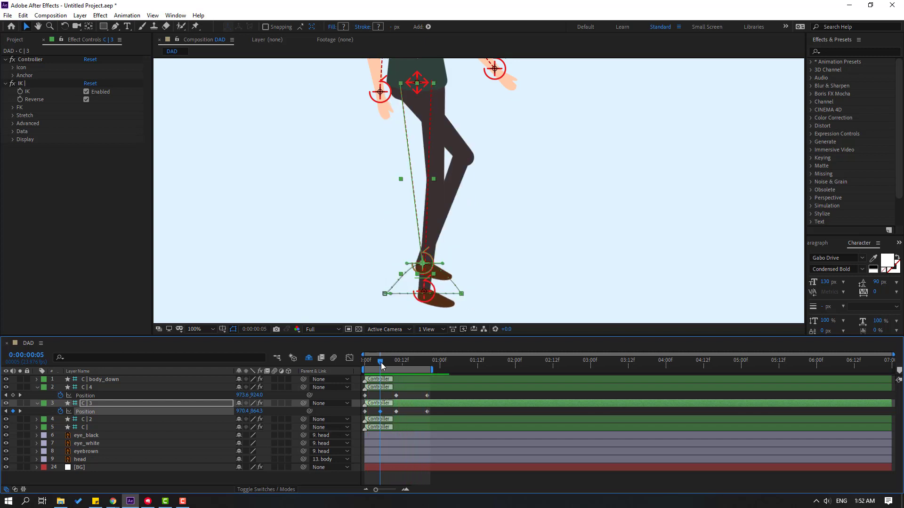
left_click_drag(382, 365, 412, 361)
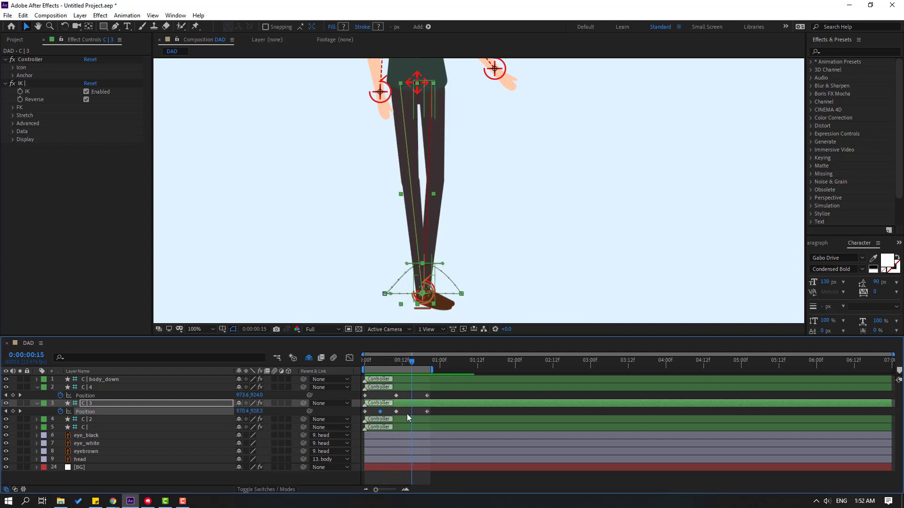
left_click(418, 387)
left_click_drag(257, 395, 224, 398)
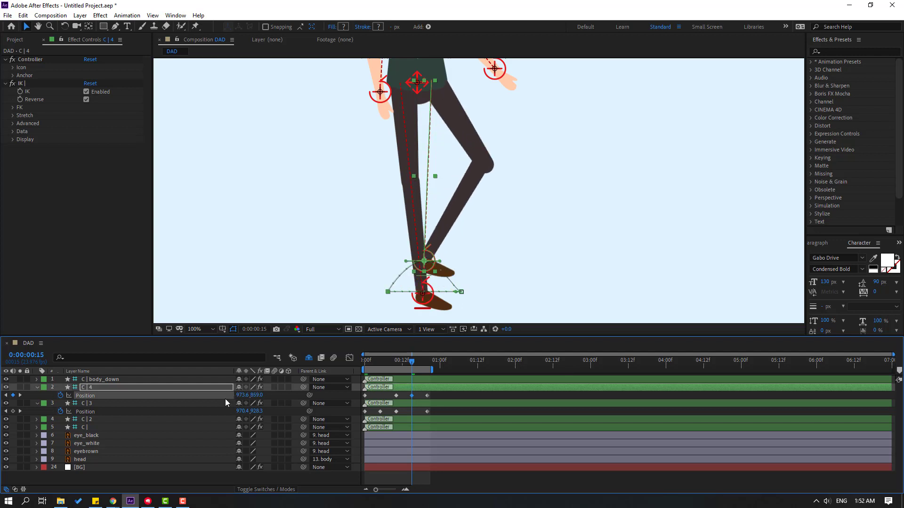
key("space")
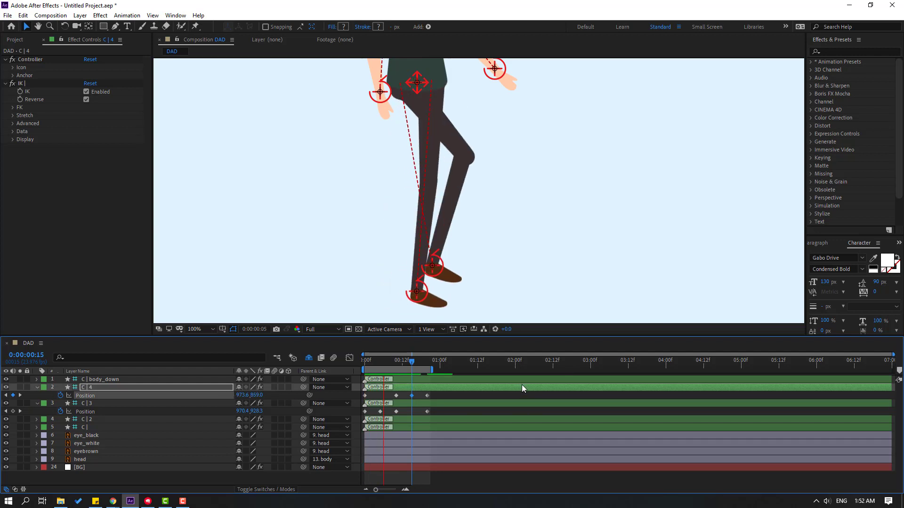
scroll(487, 234, "down", 2)
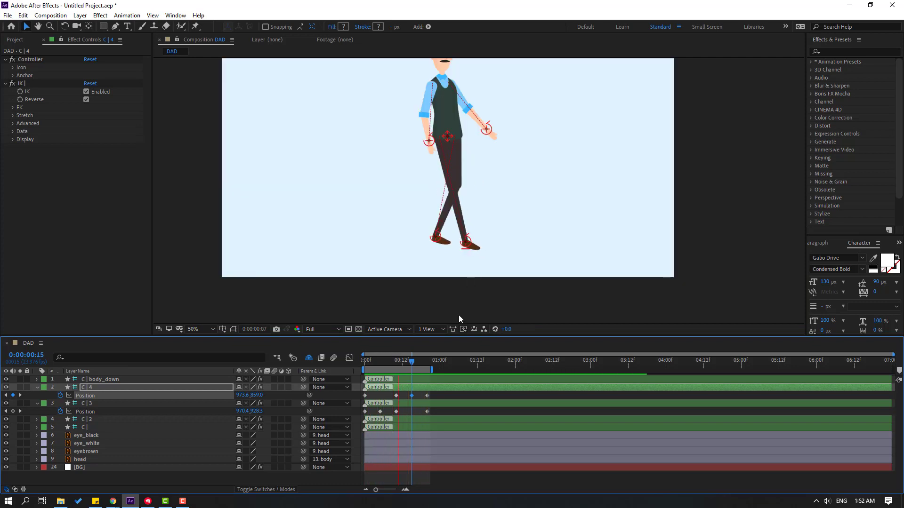
- Apply Easy Ease to all Position keyframes of C | 4 and C | 3, and preview the leg cycle
left_click_drag(439, 396, 357, 414)
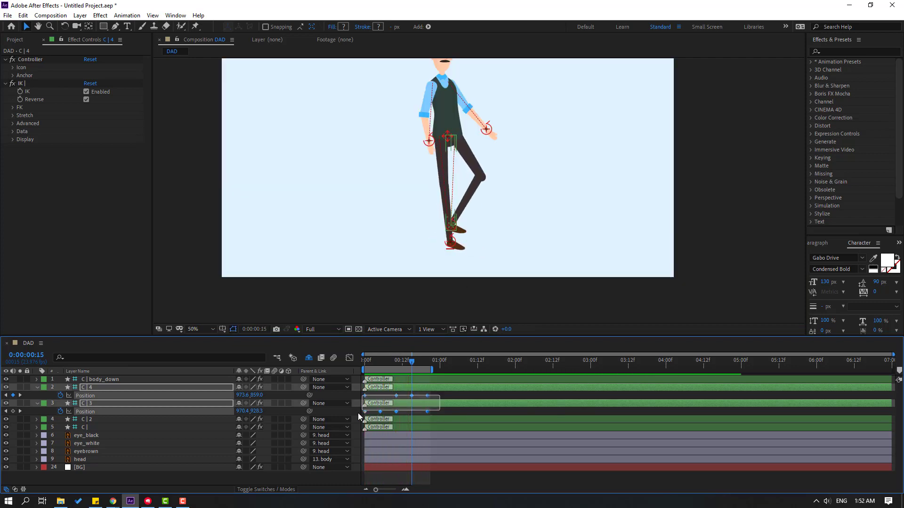
right_click(429, 412)
mouse_move(471, 406)
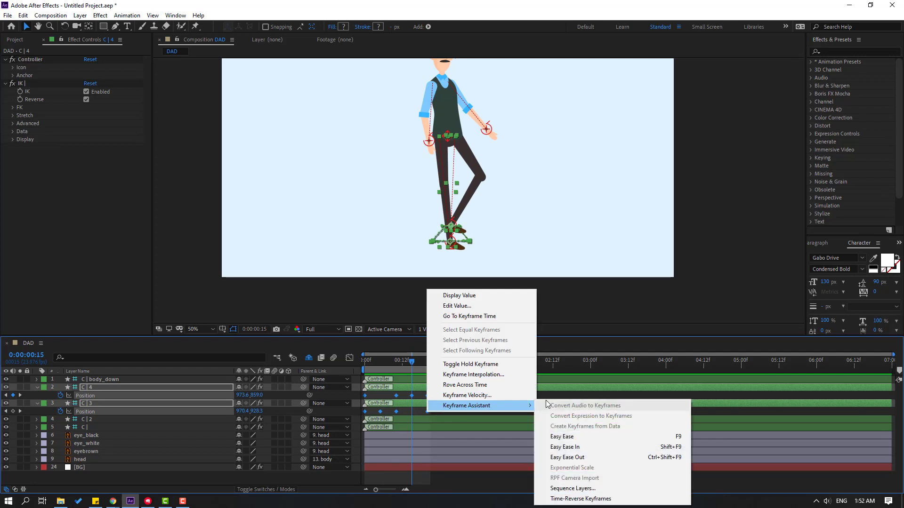
left_click(558, 434)
scroll(494, 258, "up", 2)
left_click(472, 396)
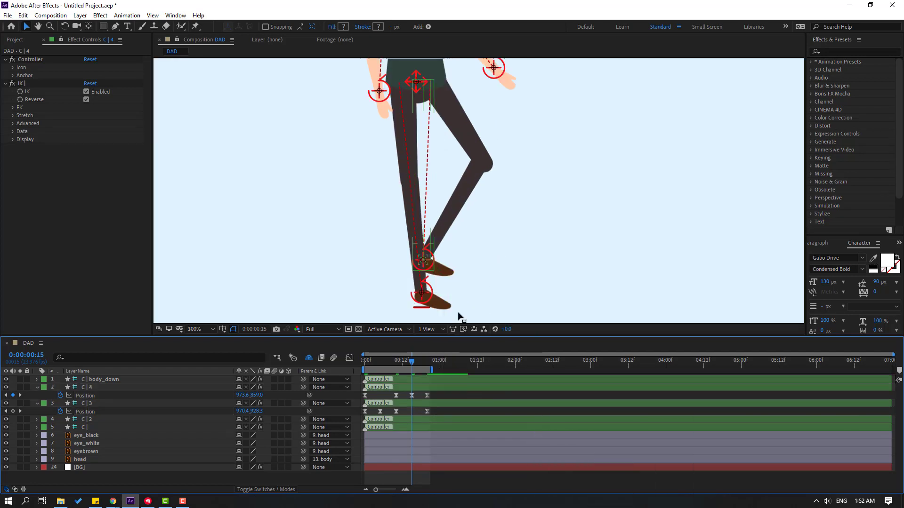
scroll(424, 278, "up", 1)
left_click_drag(413, 282, 481, 160)
key("v")
key("space")
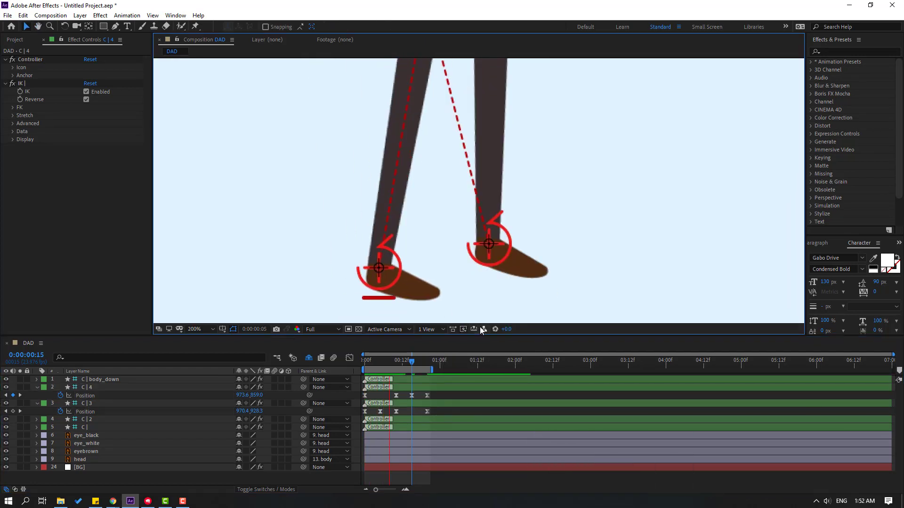
scroll(456, 264, "down", 3)
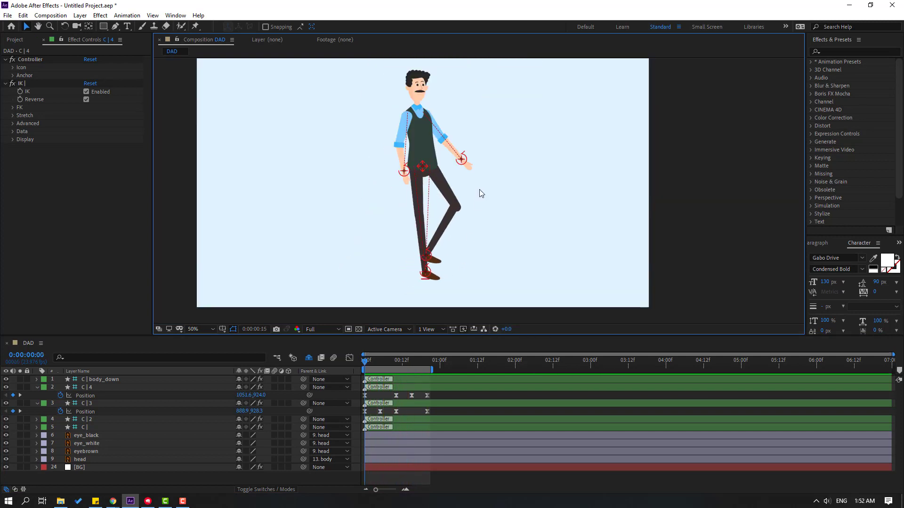
key("space")
- At the first frame, add Position keyframes to the hand controllers C | 2 and C |, and set C | to 827.2, 492.0
left_click(464, 163)
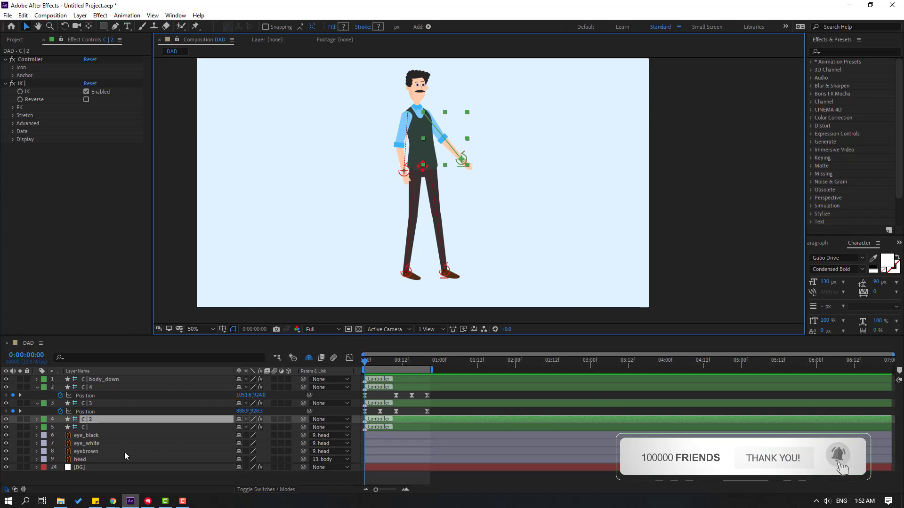
key("p")
left_click(60, 428)
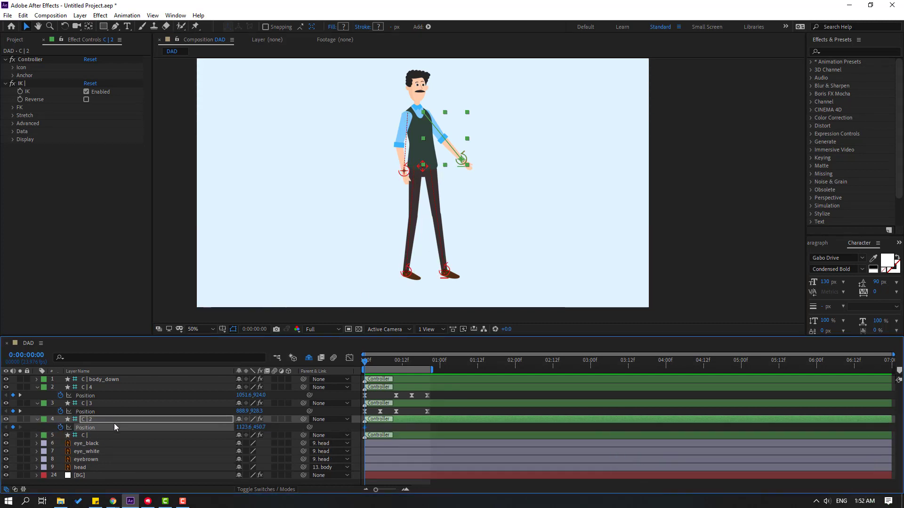
left_click(99, 435)
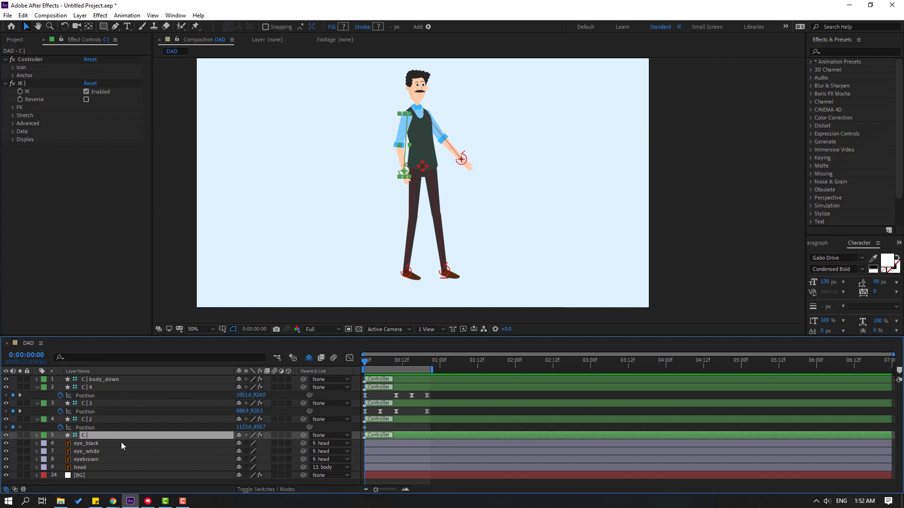
key("p")
left_click(60, 444)
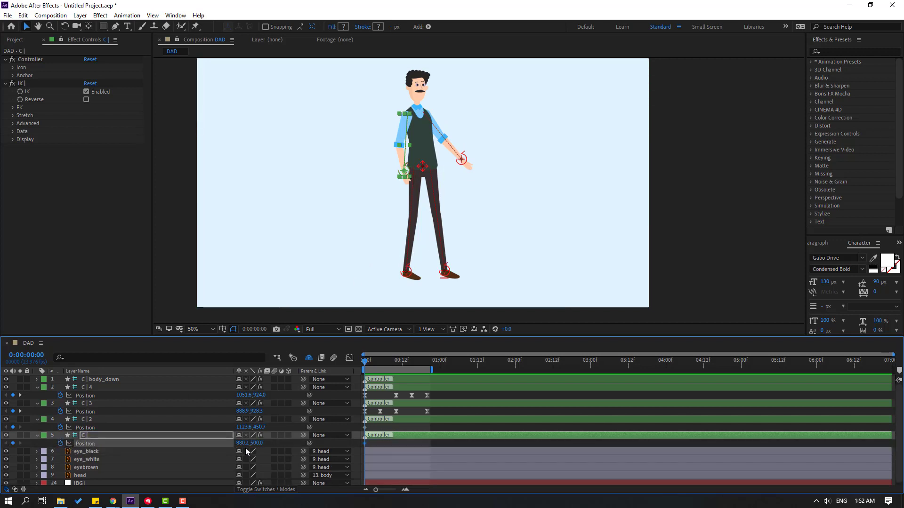
mouse_move(237, 444)
left_mouse_down()
mouse_move(218, 446)
mouse_move(245, 443)
left_mouse_up()
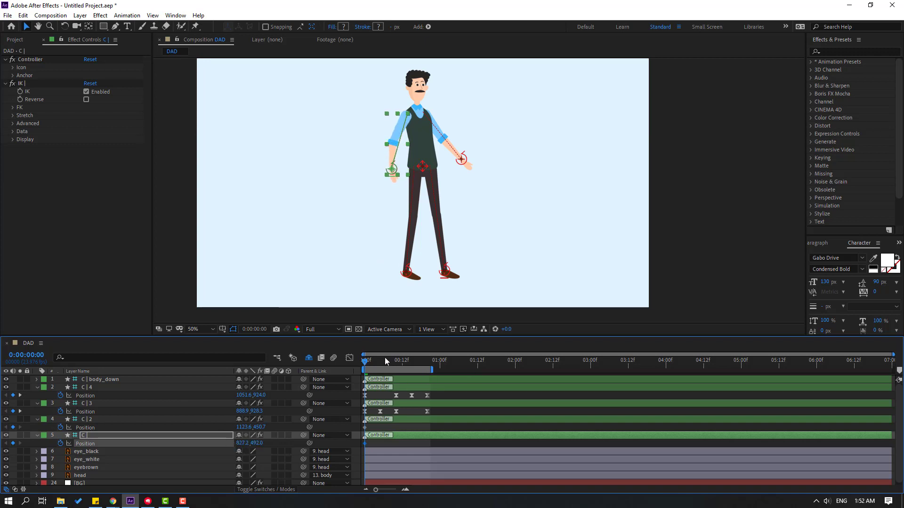
- At 0:00:00:10, swing the arms by setting the Position of C | to 969.2, 492.0 and of C | 2 to 903.6, 474.7
left_click_drag(385, 361, 397, 361)
left_click_drag(243, 443, 301, 433)
left_click_drag(245, 427, 182, 434)
left_click_drag(266, 425, 279, 419)
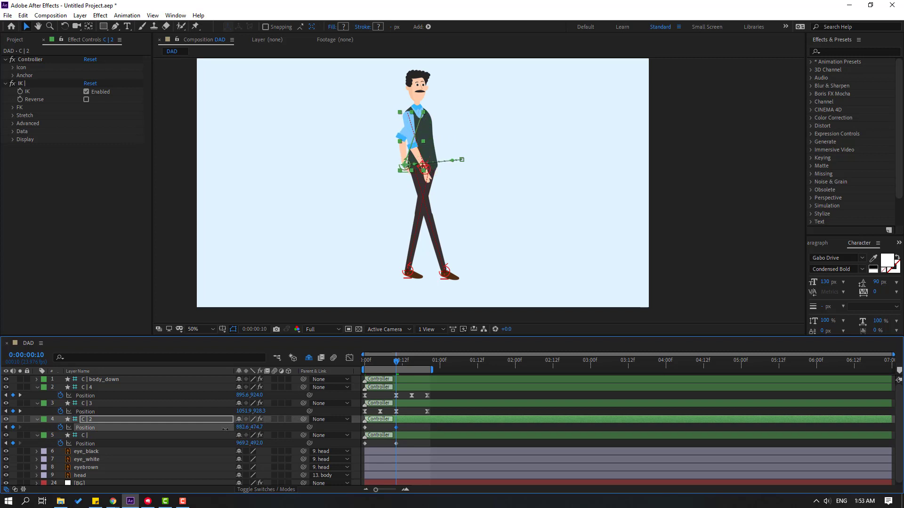
left_click_drag(225, 429, 232, 427)
- Copy the first Position keyframes of C | 2 and C | to 0:00:00:20
left_click_drag(401, 362, 423, 369)
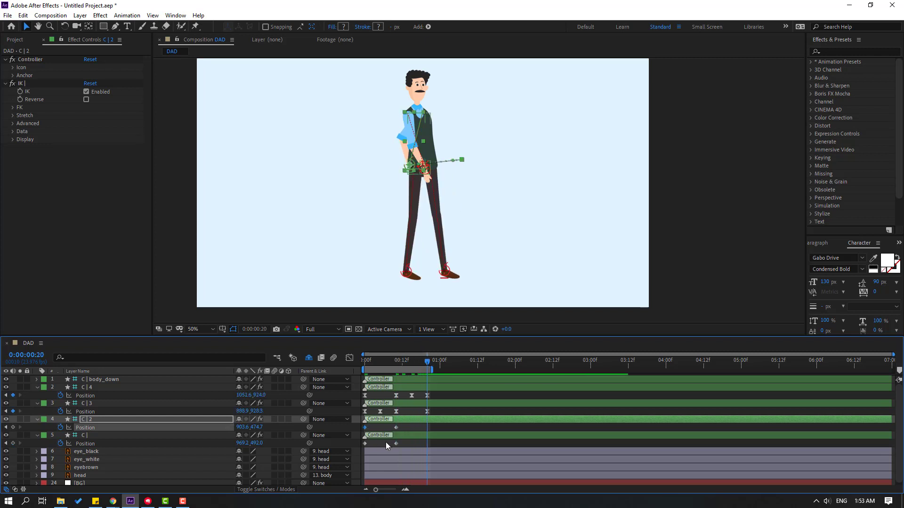
key("ctrl+v")
left_click(365, 443)
key("ctrl+c")
key("ctrl+v")
- Apply Easy Ease to all Position keyframes of C | 2 and C |, and preview the walk with the arm swing
left_click_drag(436, 429, 349, 446)
right_click(397, 445)
mouse_move(436, 492)
left_click(554, 376)
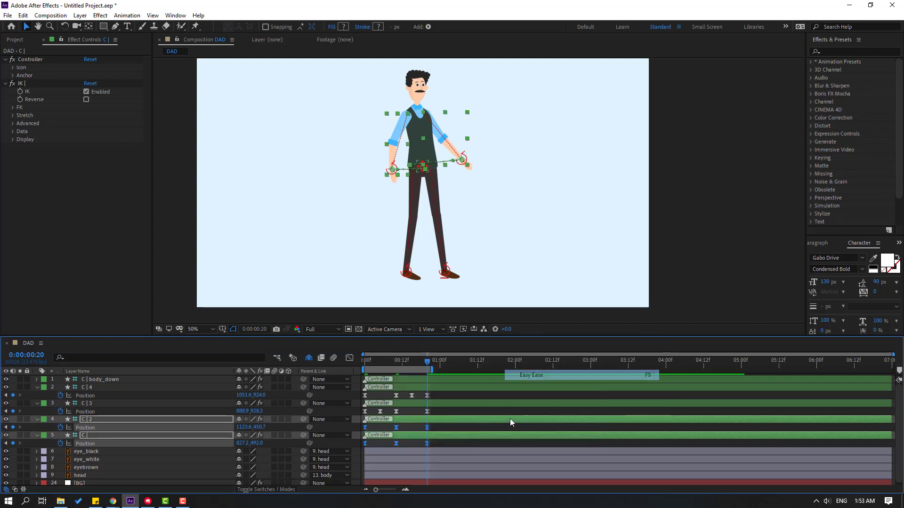
left_click(508, 425)
key("space")
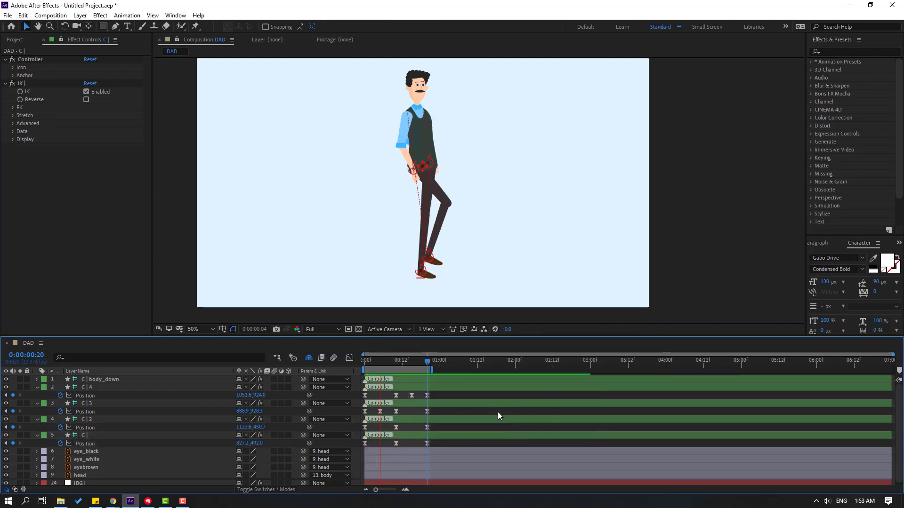
key("comma")
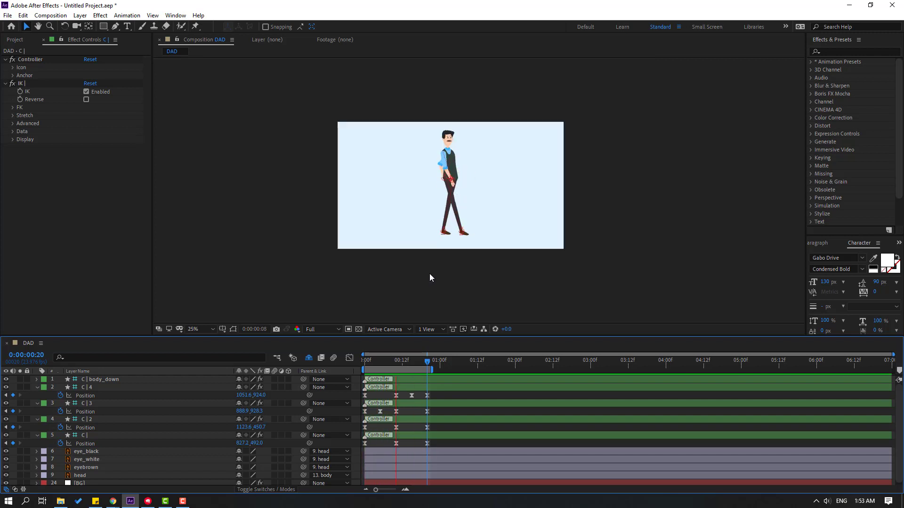